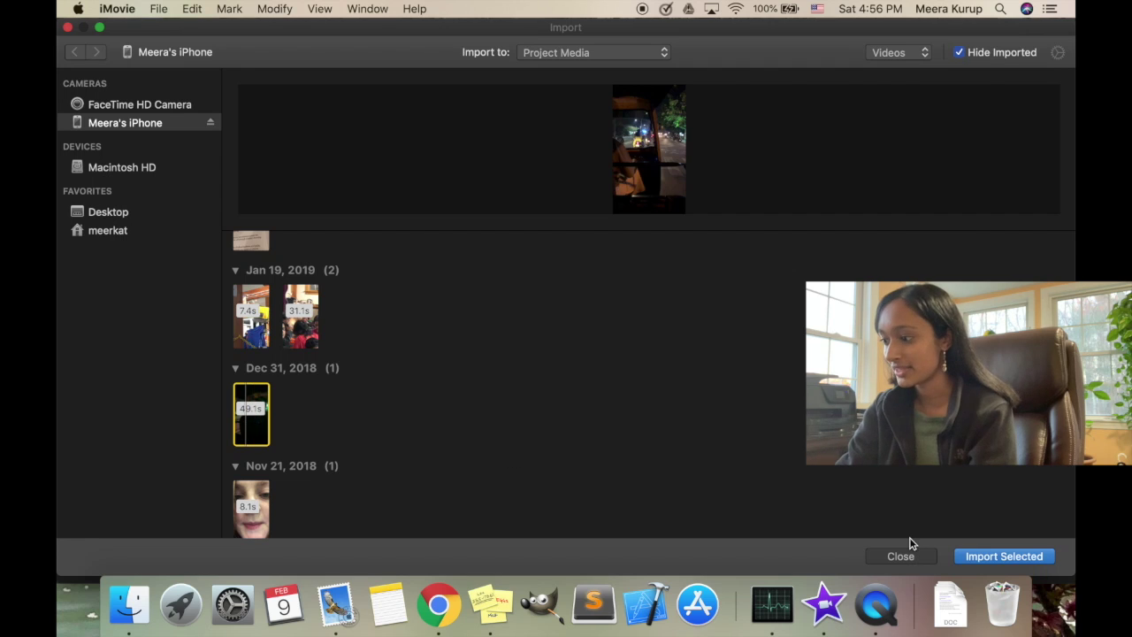
Step: Import the selected 49.1s clip dated Dec 31, 2018 into the project media and view the My Movie 1 media
{"action": "left_click", "coordinate": [991, 556]}
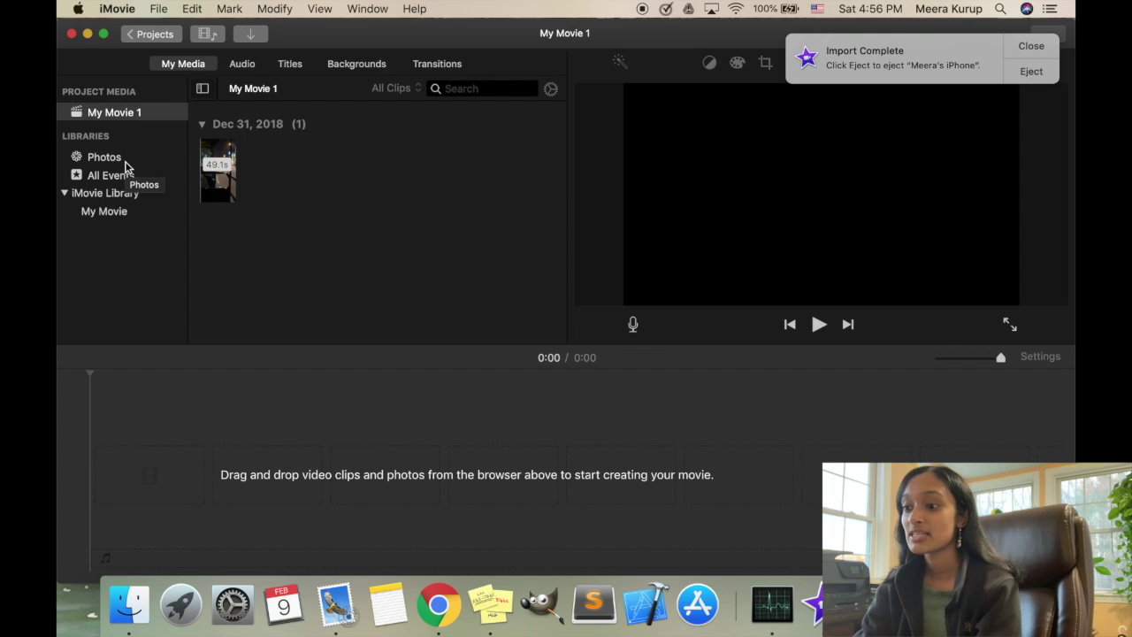
{"action": "left_click", "coordinate": [117, 161]}
{"action": "scroll", "coordinate": [251, 177], "scroll_direction": "down", "scroll_amount": 10}
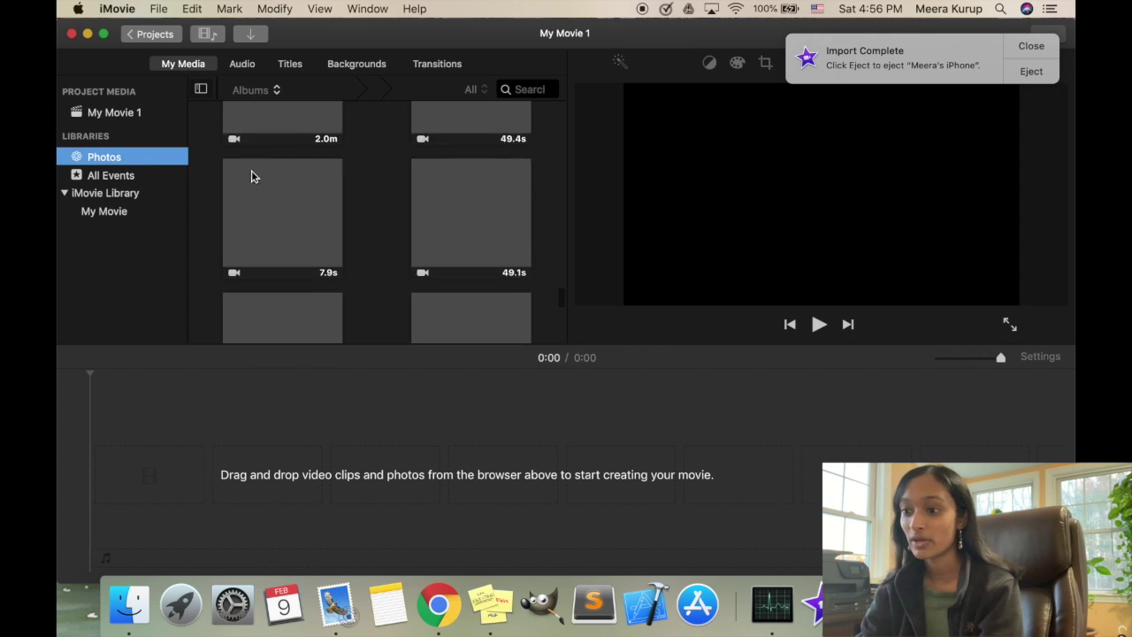
{"action": "left_click", "coordinate": [124, 115]}
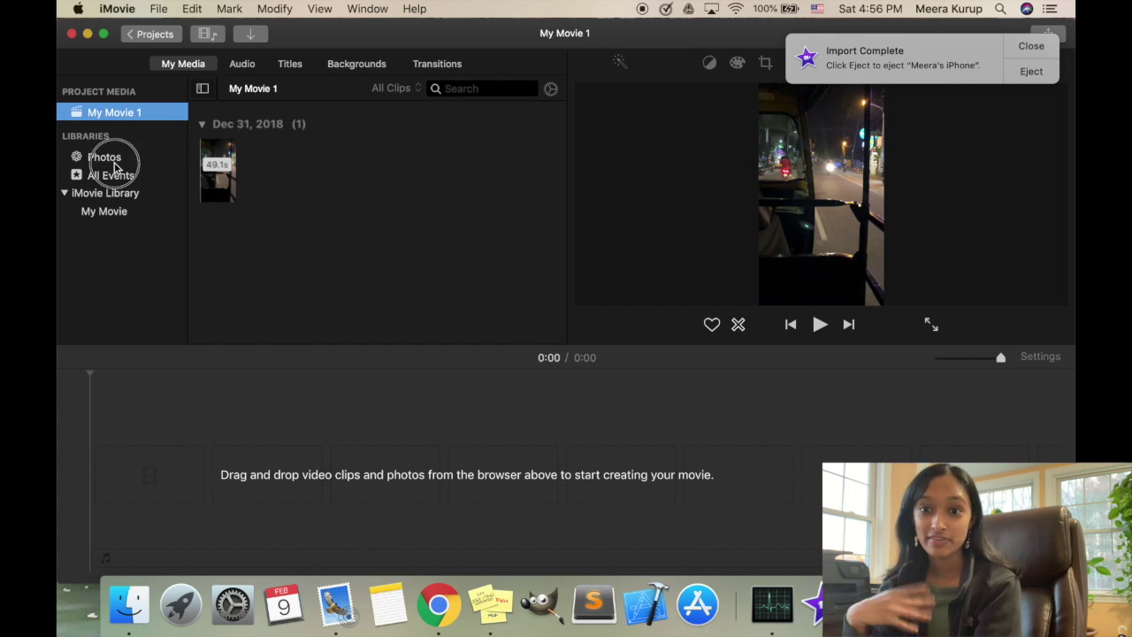
Step: Browse the videos in the Photos library, previewing the 49.4s stage clip and the 16.3s roadside clip, and dismiss the import notification
{"action": "left_click", "coordinate": [104, 157]}
{"action": "scroll", "coordinate": [338, 297], "scroll_direction": "down", "scroll_amount": 10}
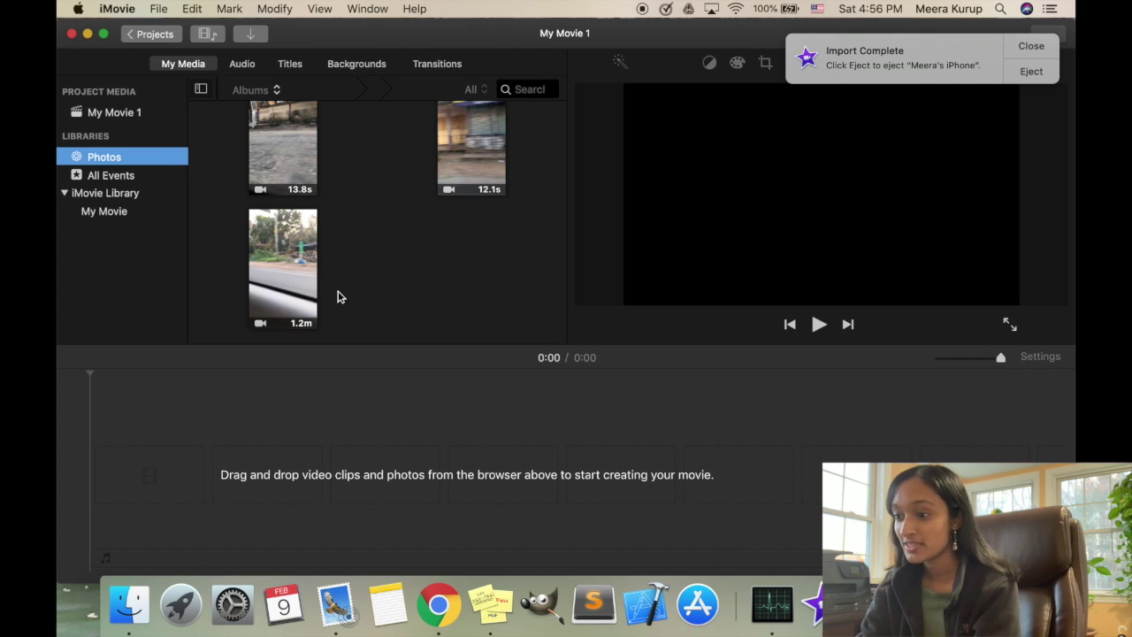
{"action": "scroll", "coordinate": [352, 251], "scroll_direction": "up", "scroll_amount": 10}
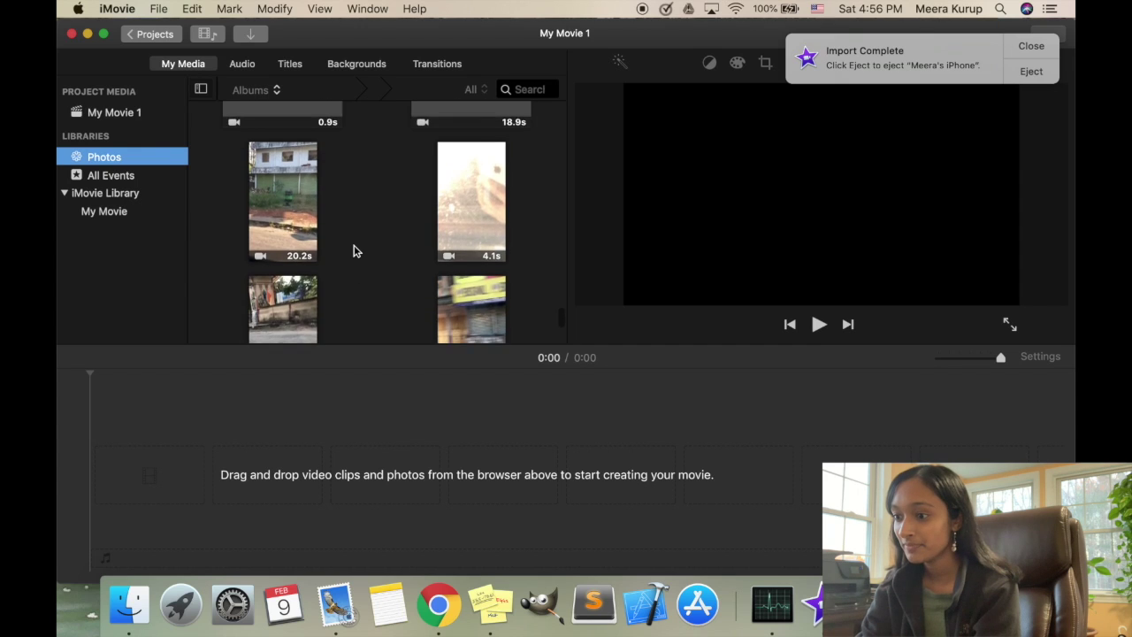
{"action": "scroll", "coordinate": [352, 251], "scroll_direction": "up", "scroll_amount": 10}
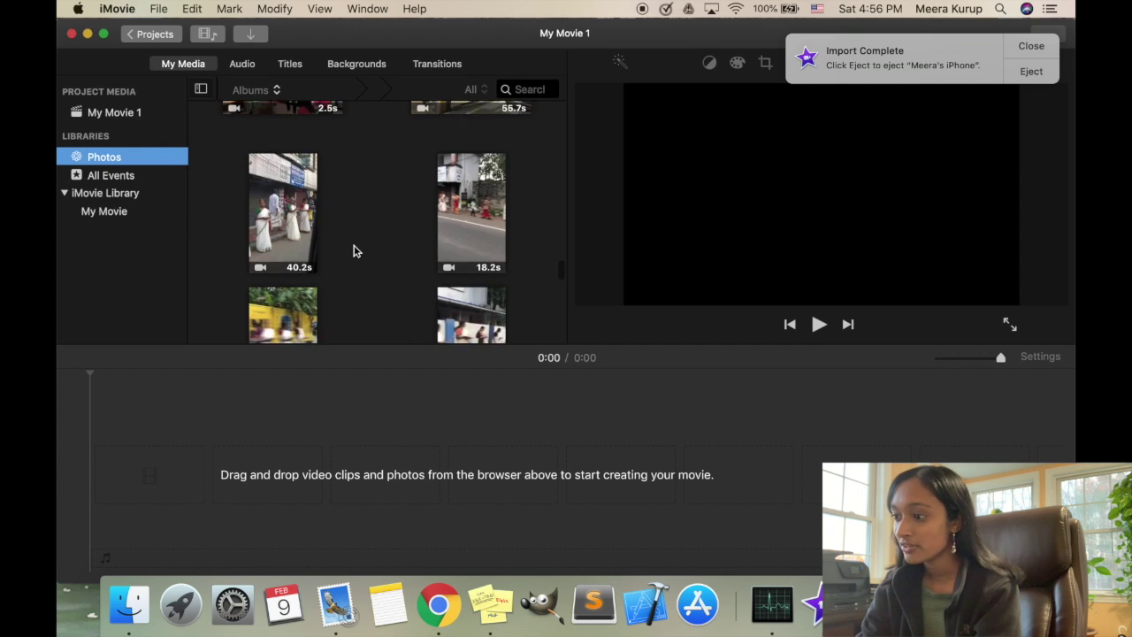
{"action": "scroll", "coordinate": [352, 252], "scroll_direction": "down", "scroll_amount": 5}
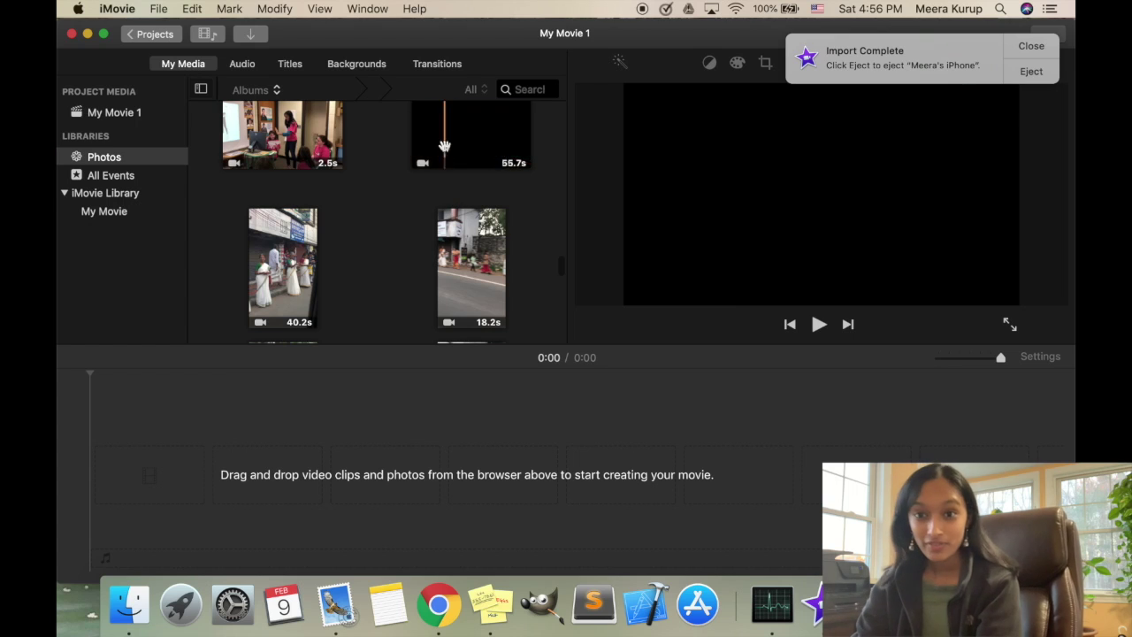
{"action": "scroll", "coordinate": [468, 189], "scroll_direction": "down", "scroll_amount": 3}
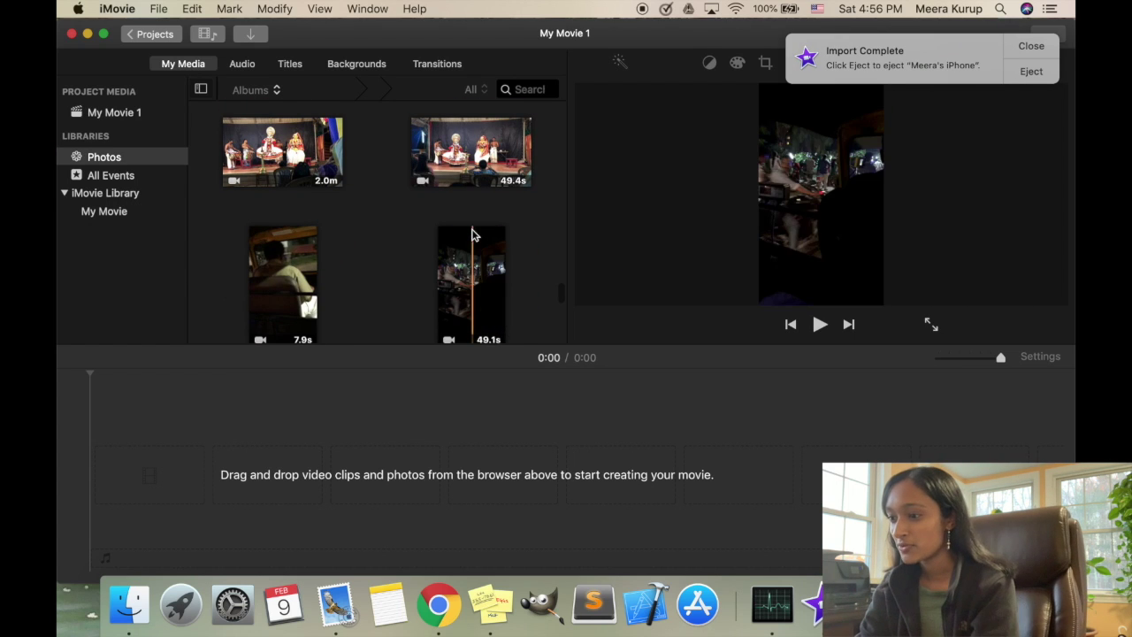
{"action": "scroll", "coordinate": [471, 251], "scroll_direction": "up", "scroll_amount": 1}
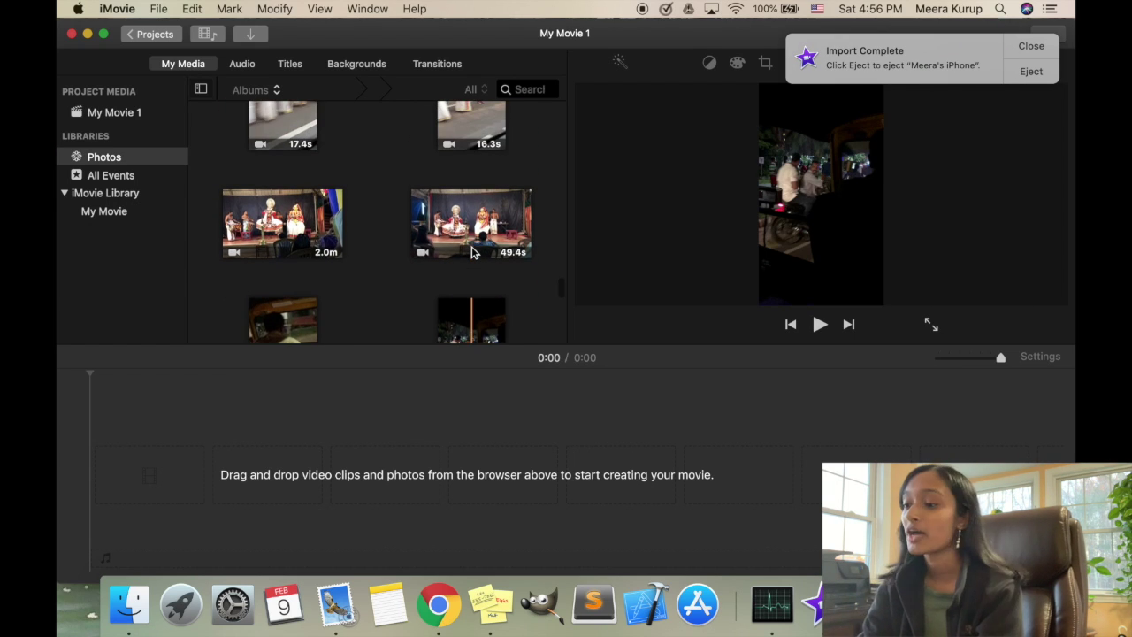
{"action": "left_click", "coordinate": [473, 250]}
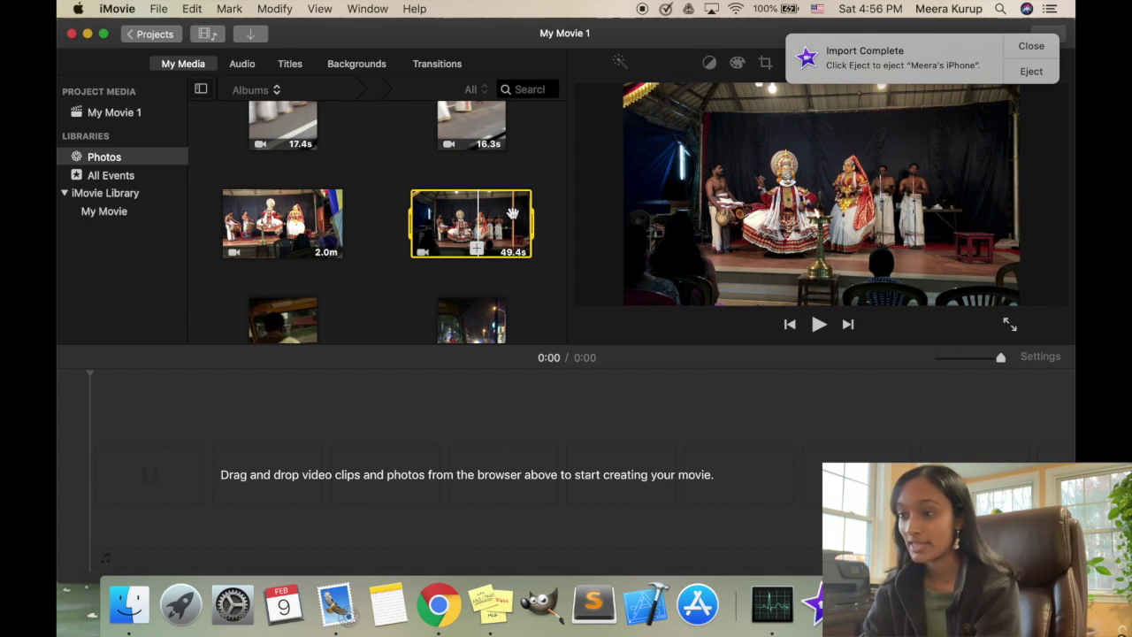
{"action": "scroll", "coordinate": [512, 216], "scroll_direction": "up", "scroll_amount": 2}
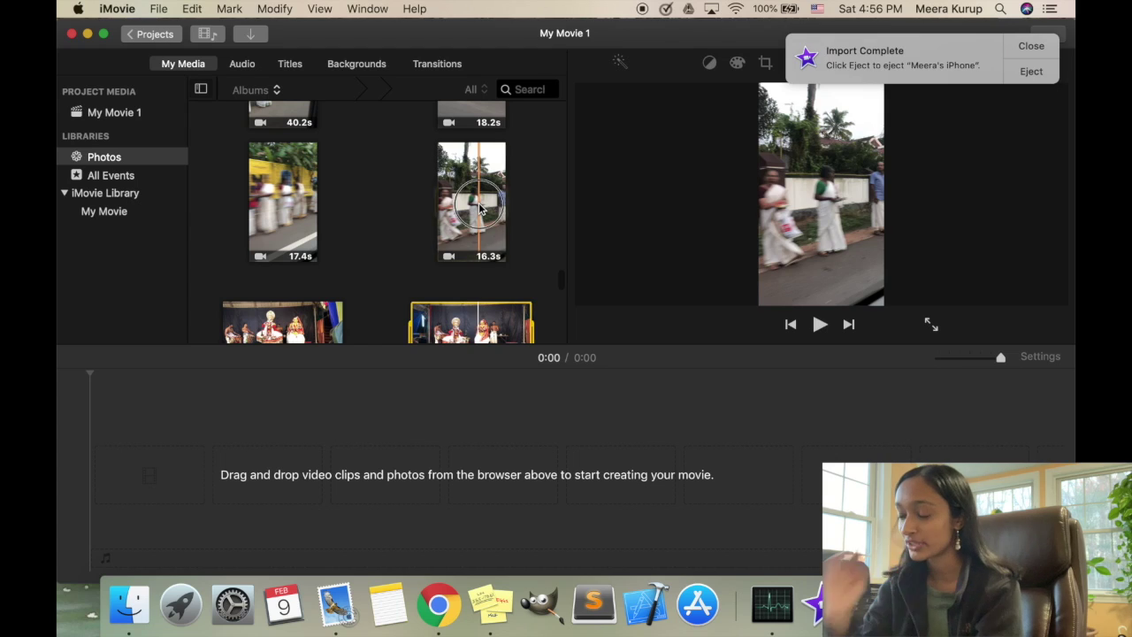
{"action": "left_click", "coordinate": [478, 207]}
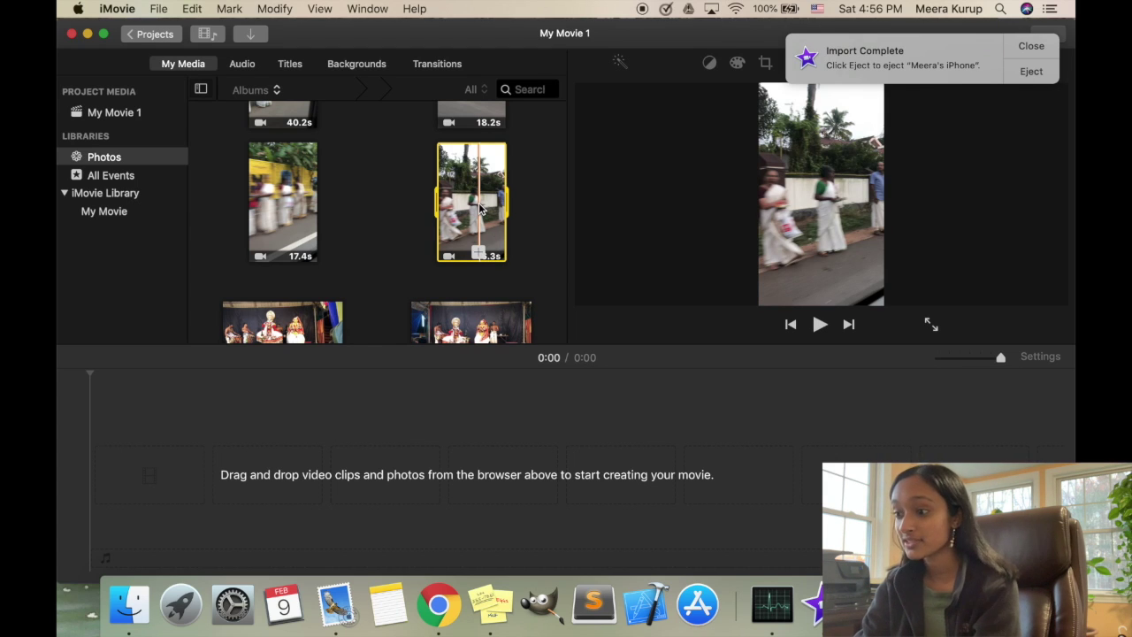
{"action": "left_click", "coordinate": [1054, 49]}
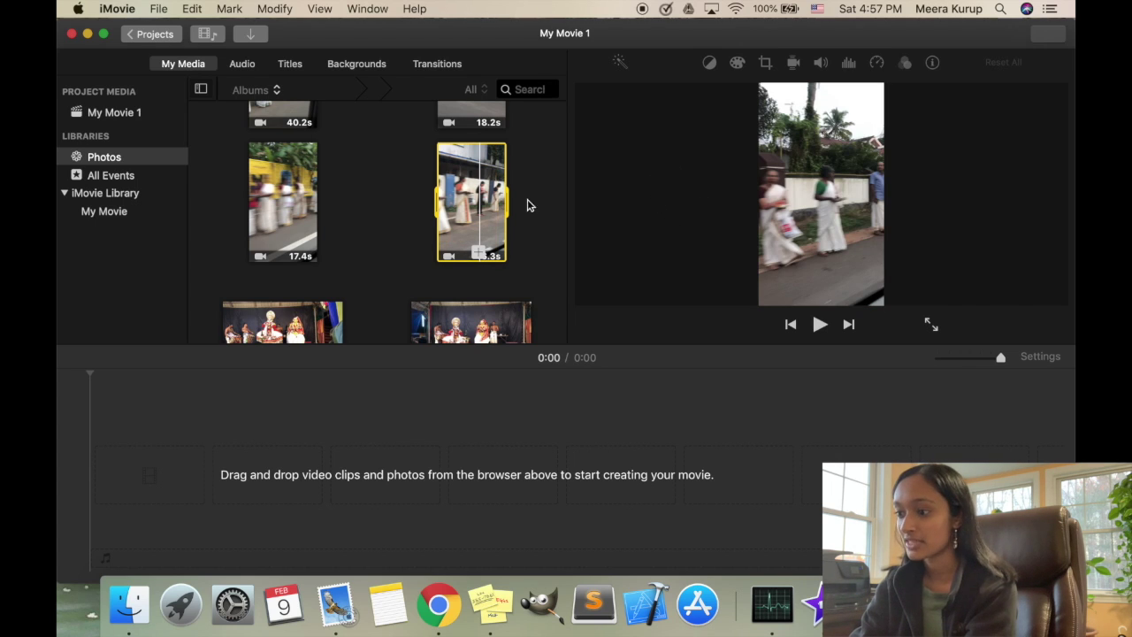
Step: Look through the remaining Photos library videos, previewing the 49.4s stage clip, the 12.1s clip and the 1.2m roadside clip
{"action": "left_click", "coordinate": [481, 317]}
{"action": "scroll", "coordinate": [500, 316], "scroll_direction": "down", "scroll_amount": 2}
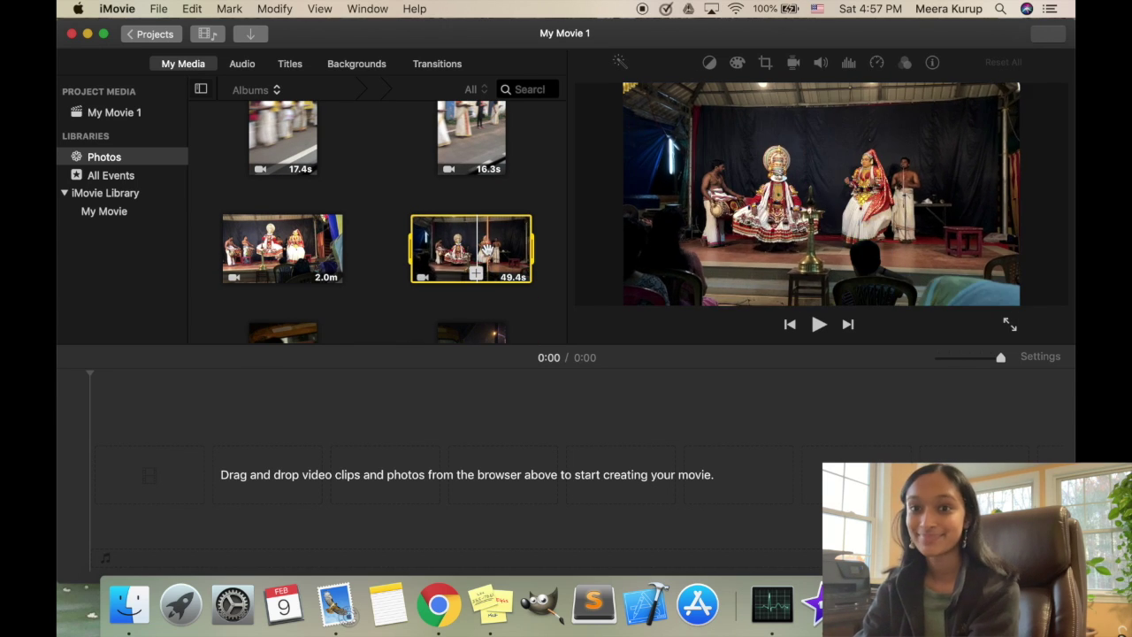
{"action": "scroll", "coordinate": [360, 277], "scroll_direction": "down", "scroll_amount": 4}
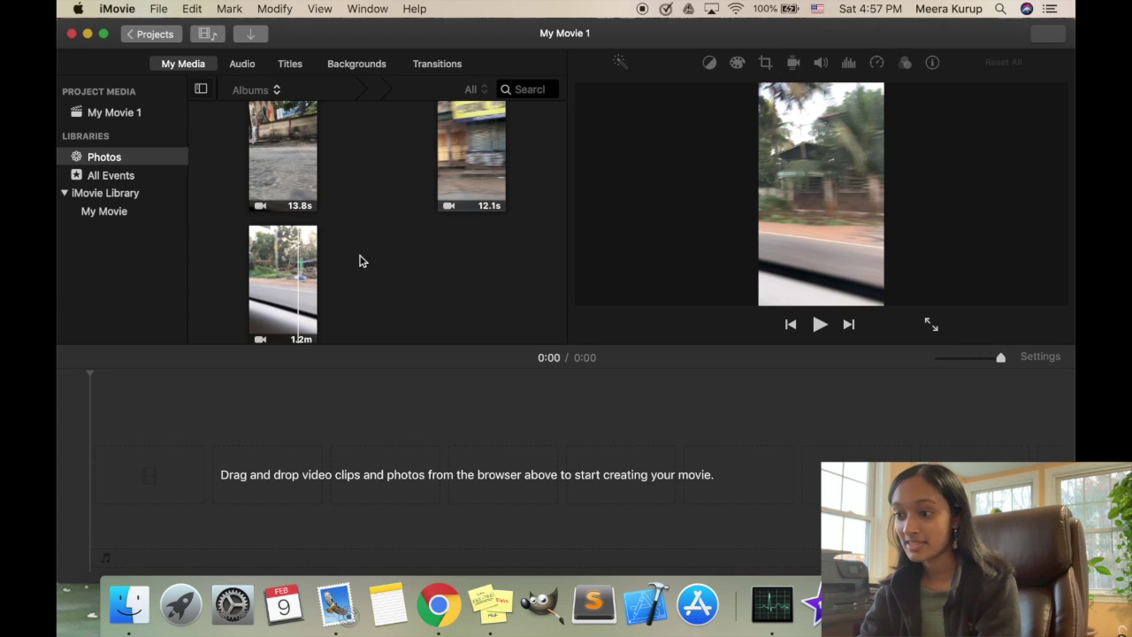
{"action": "scroll", "coordinate": [420, 205], "scroll_direction": "up", "scroll_amount": 15}
{"action": "scroll", "coordinate": [421, 204], "scroll_direction": "up", "scroll_amount": 3}
{"action": "scroll", "coordinate": [421, 204], "scroll_direction": "down", "scroll_amount": 5}
{"action": "scroll", "coordinate": [421, 204], "scroll_direction": "down", "scroll_amount": 5}
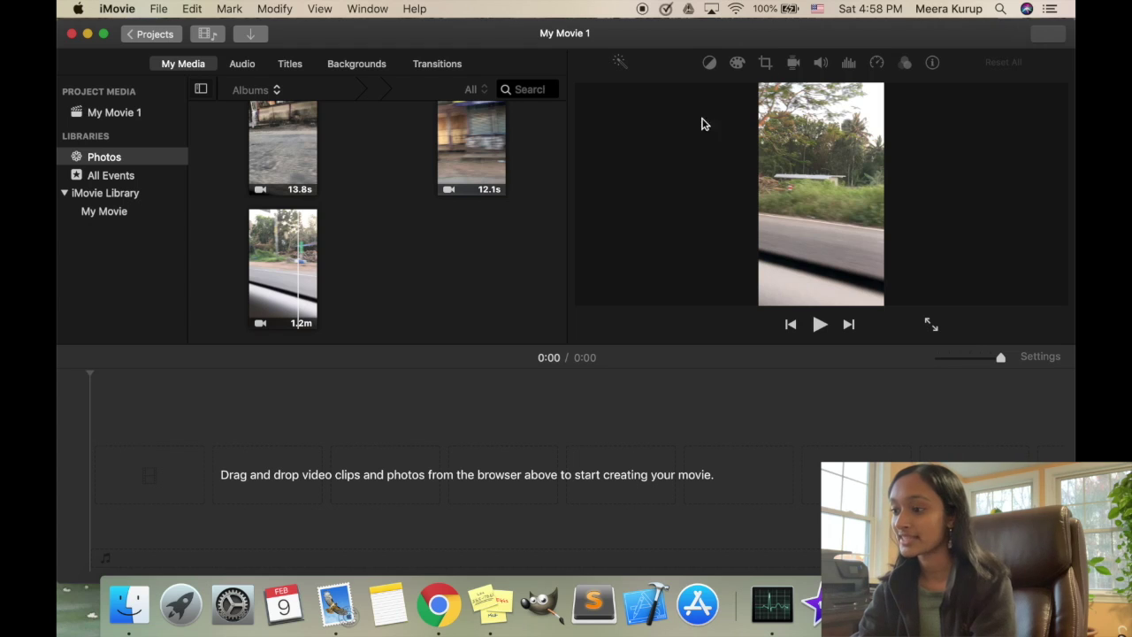
{"action": "scroll", "coordinate": [462, 175], "scroll_direction": "up", "scroll_amount": 2}
{"action": "left_click", "coordinate": [460, 203]}
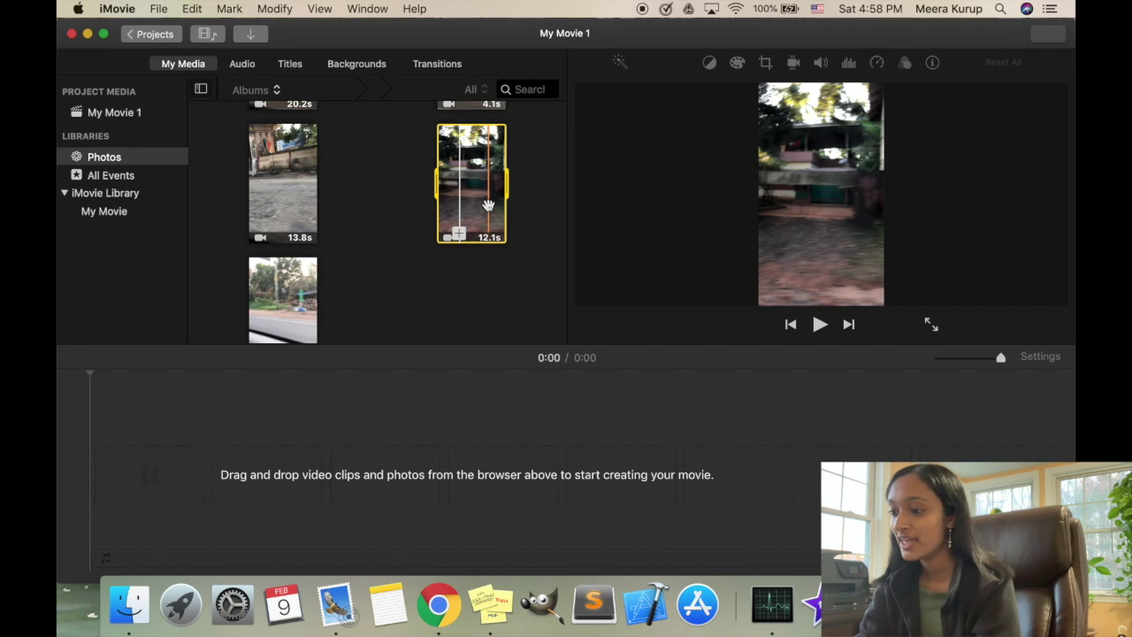
{"action": "left_click", "coordinate": [355, 423]}
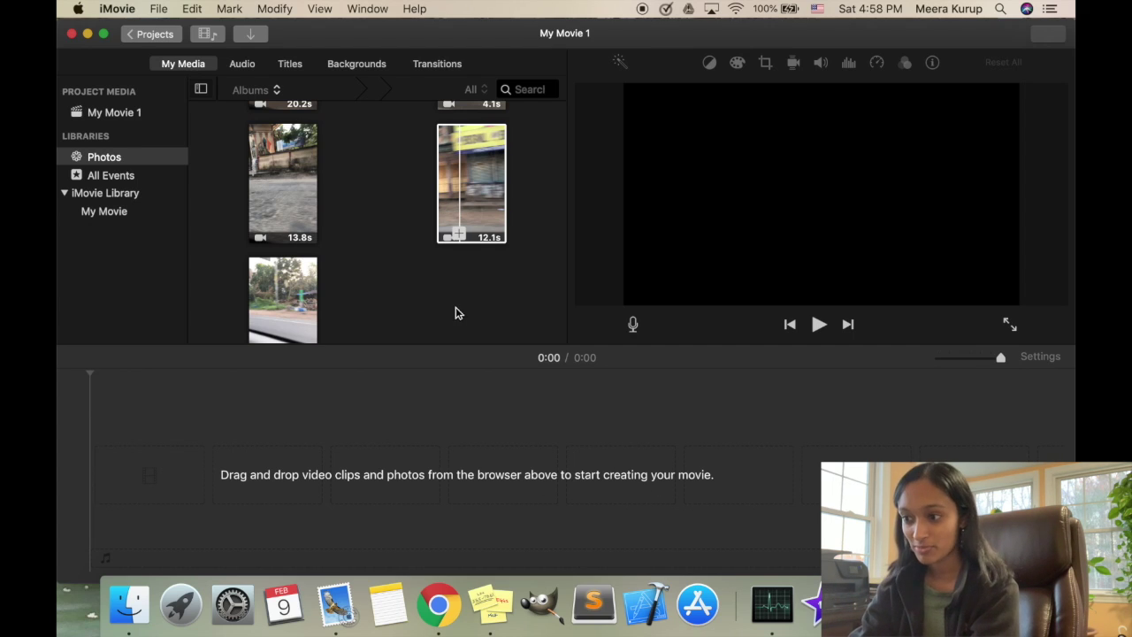
{"action": "left_click", "coordinate": [445, 261]}
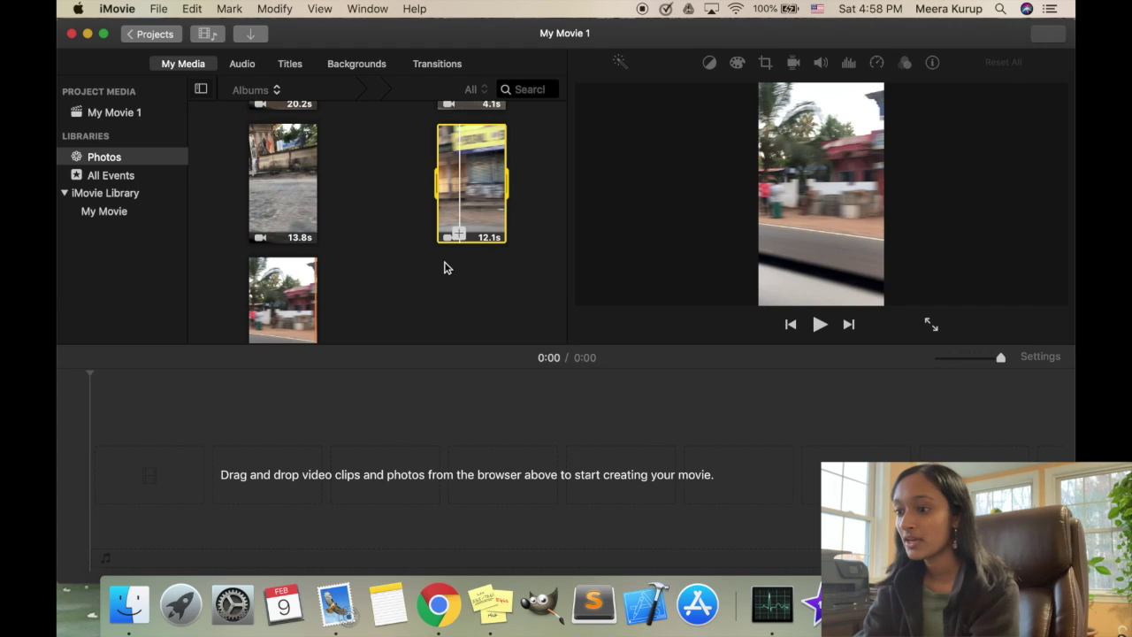
{"action": "scroll", "coordinate": [377, 232], "scroll_direction": "down", "scroll_amount": 2}
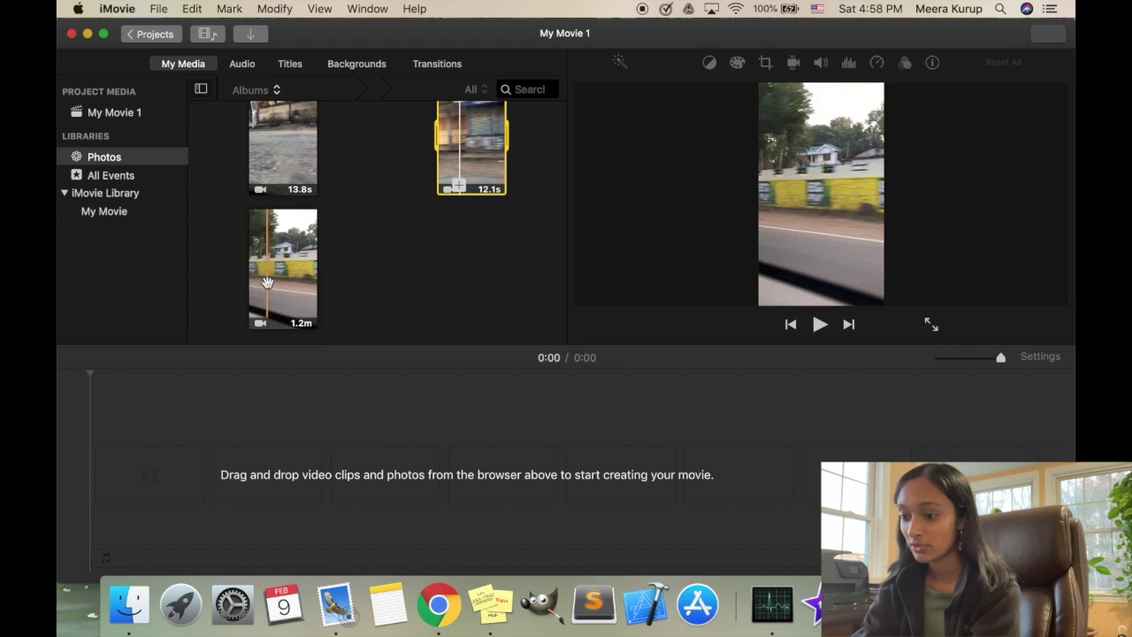
{"action": "left_click", "coordinate": [177, 478]}
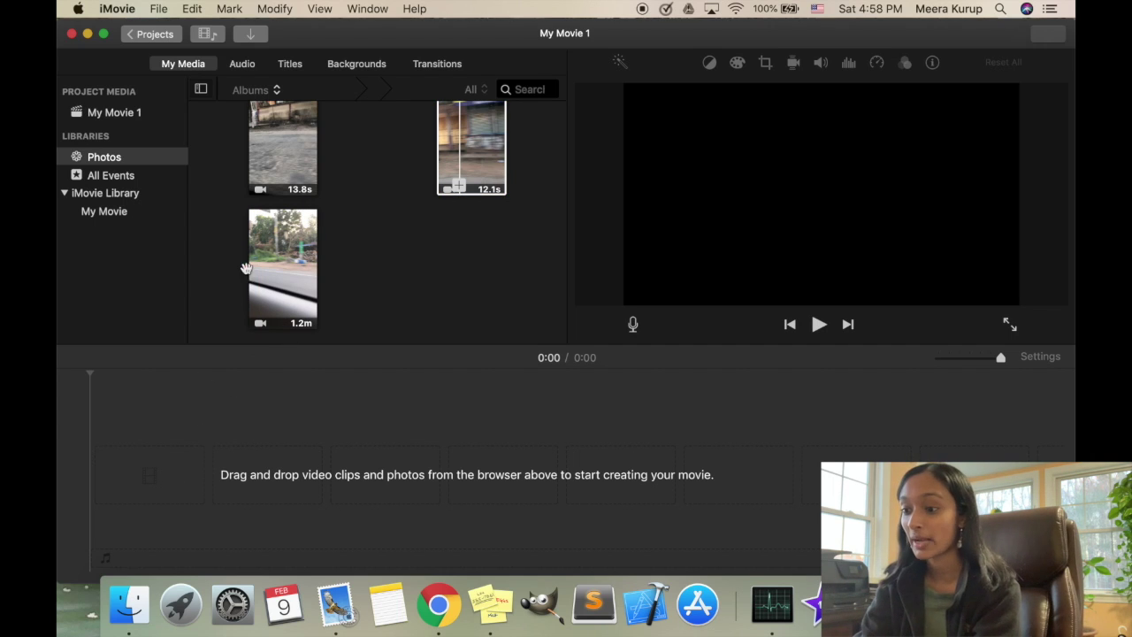
Step: Add the 1.2m roadside clip from the Photos library to the empty timeline, followed by the 12.1s clip
{"action": "left_click", "coordinate": [285, 258]}
{"action": "left_click_drag", "start_coordinate": [285, 258], "coordinate": [125, 482]}
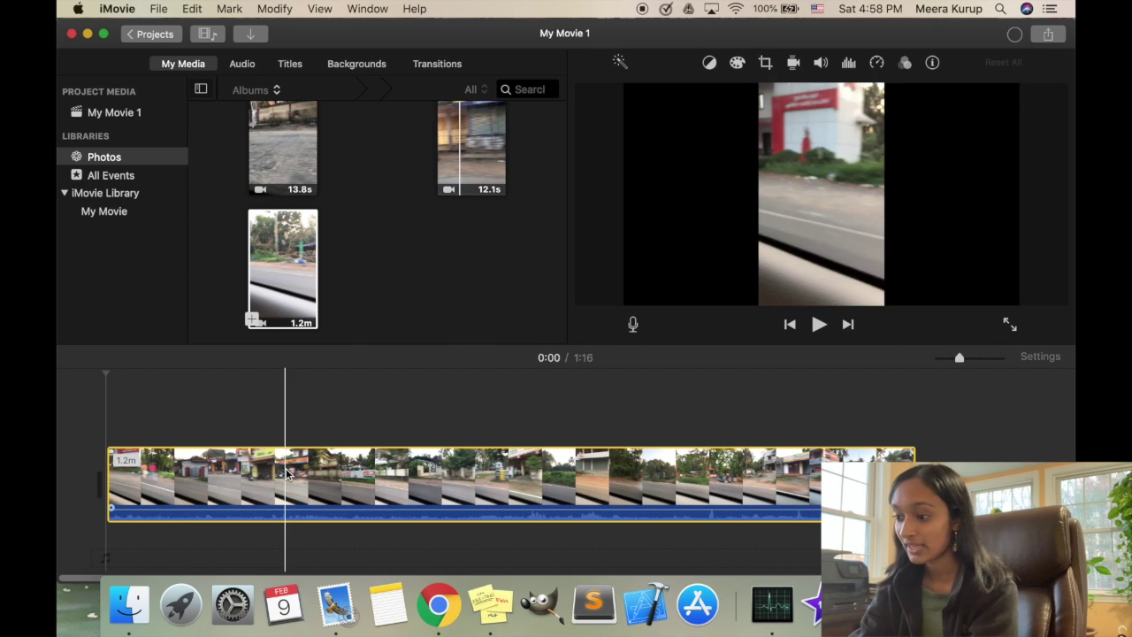
{"action": "left_click", "coordinate": [480, 137]}
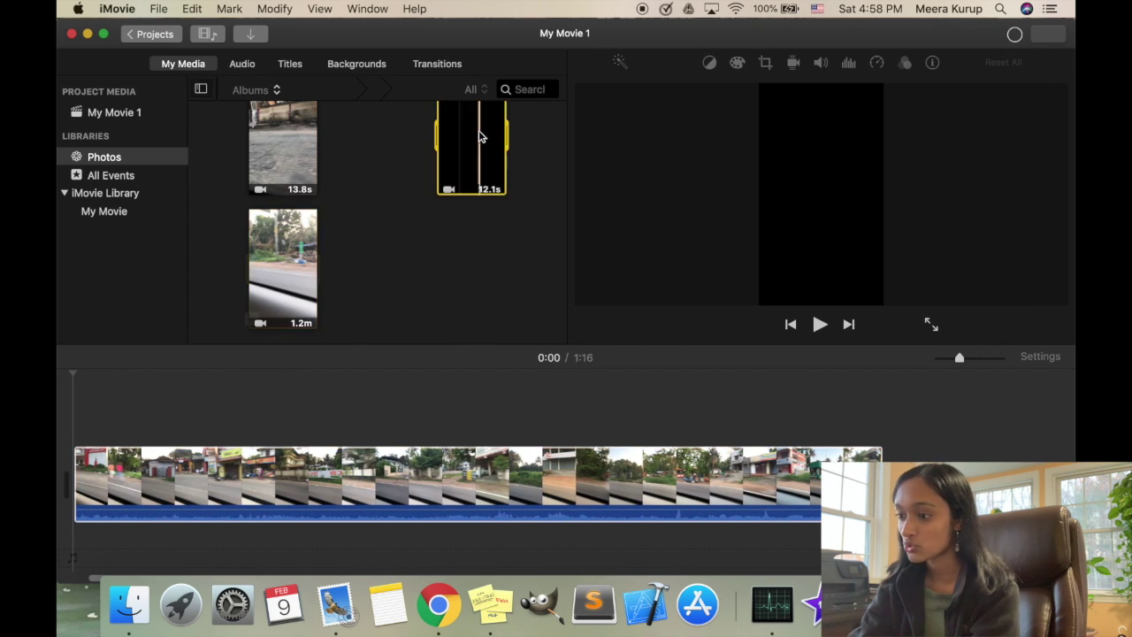
{"action": "left_click_drag", "start_coordinate": [480, 137], "coordinate": [897, 460]}
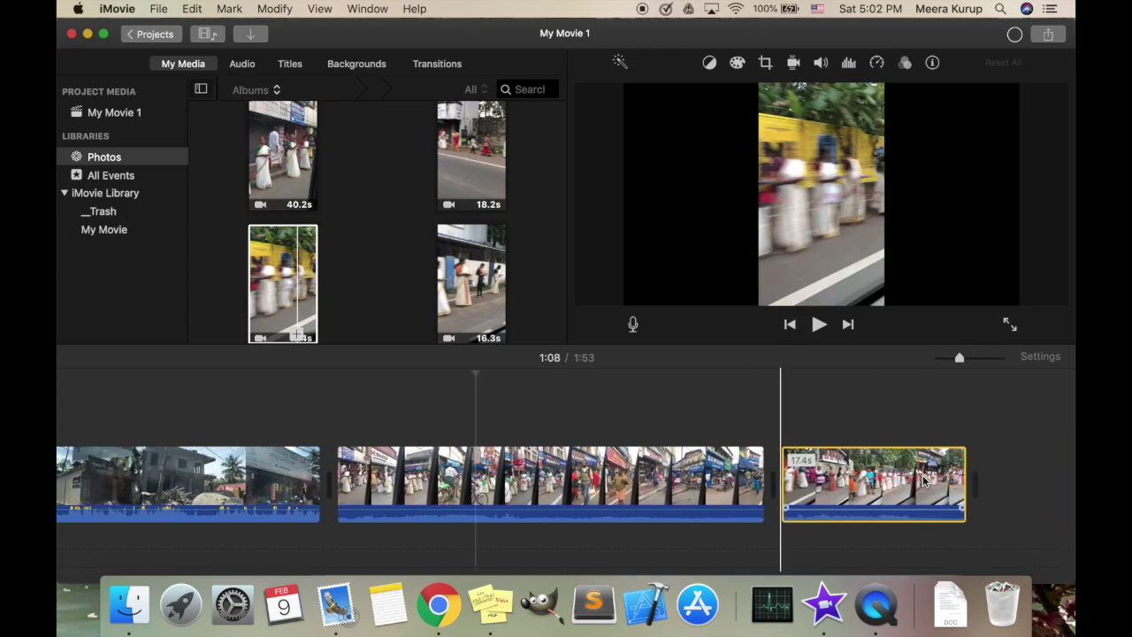
Step: Append the 18.2s street clip and the 2.0m stage performance clip from the Photos library to the end of the timeline
{"action": "scroll", "coordinate": [924, 482], "scroll_direction": "right", "scroll_amount": 4}
{"action": "left_click_drag", "start_coordinate": [476, 163], "coordinate": [964, 479]}
{"action": "scroll", "coordinate": [963, 479], "scroll_direction": "right", "scroll_amount": 5}
{"action": "scroll", "coordinate": [333, 207], "scroll_direction": "down", "scroll_amount": 5}
{"action": "left_click_drag", "start_coordinate": [296, 184], "coordinate": [895, 472]}
{"action": "scroll", "coordinate": [894, 472], "scroll_direction": "right", "scroll_amount": 7}
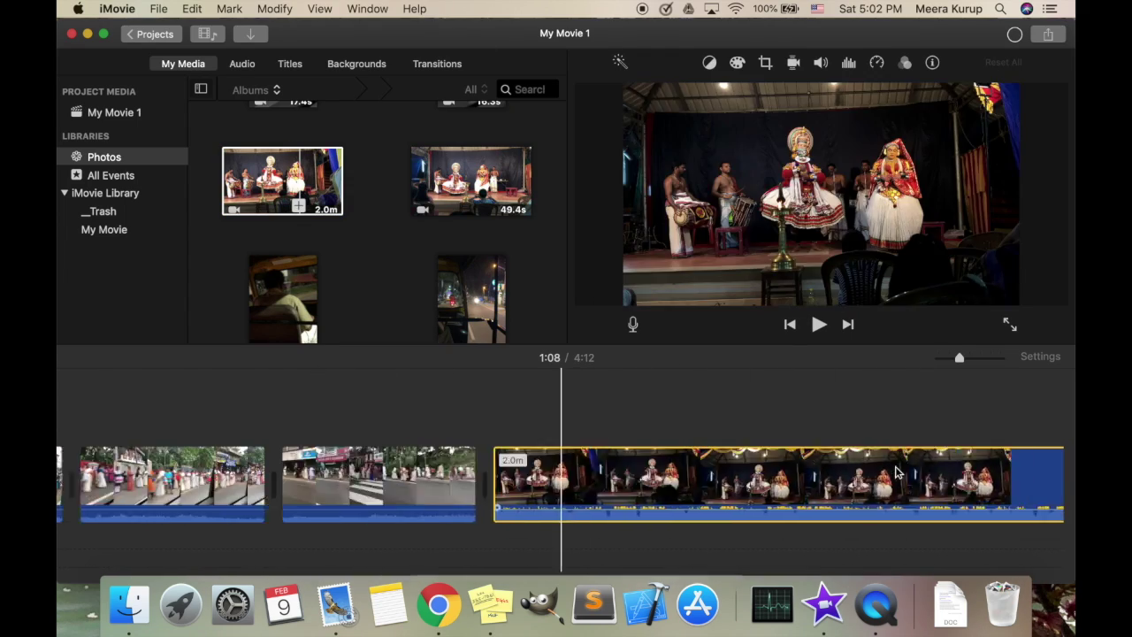
Step: Append the 49.4s stage clip and two more videos from further down the Photos library to the end of the timeline
{"action": "scroll", "coordinate": [895, 472], "scroll_direction": "right", "scroll_amount": 4}
{"action": "left_click_drag", "start_coordinate": [472, 181], "coordinate": [884, 486]}
{"action": "scroll", "coordinate": [412, 297], "scroll_direction": "down", "scroll_amount": 3}
{"action": "scroll", "coordinate": [884, 486], "scroll_direction": "right", "scroll_amount": 5}
{"action": "scroll", "coordinate": [442, 309], "scroll_direction": "down", "scroll_amount": 4}
{"action": "left_click_drag", "start_coordinate": [290, 272], "coordinate": [889, 492]}
{"action": "scroll", "coordinate": [888, 492], "scroll_direction": "right", "scroll_amount": 4}
{"action": "left_click_drag", "start_coordinate": [466, 150], "coordinate": [882, 539]}
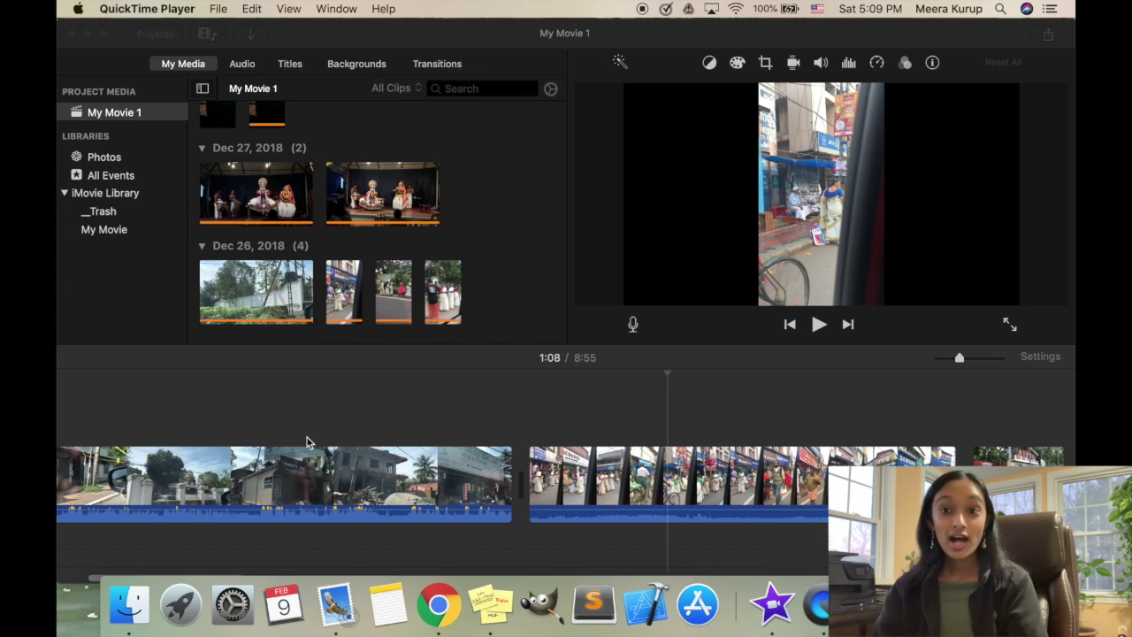
Step: Review the assembled clips along the whole timeline, return to its beginning and play back the first clip
{"action": "scroll", "coordinate": [262, 404], "scroll_direction": "right", "scroll_amount": 5}
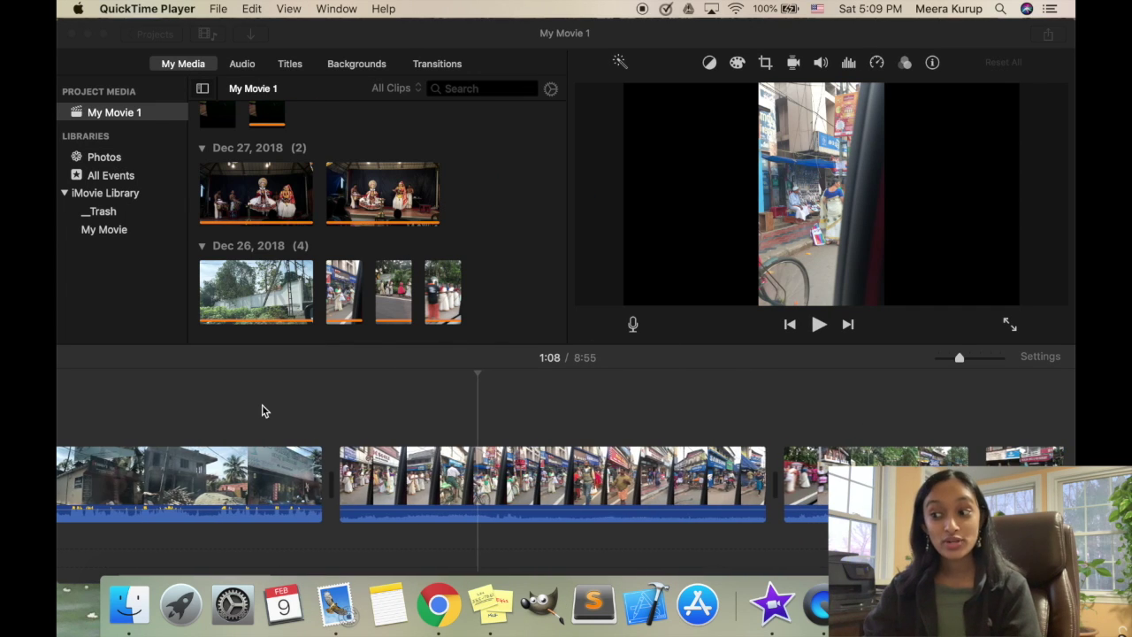
{"action": "scroll", "coordinate": [262, 410], "scroll_direction": "right", "scroll_amount": 10}
{"action": "scroll", "coordinate": [262, 405], "scroll_direction": "right", "scroll_amount": 10}
{"action": "scroll", "coordinate": [262, 406], "scroll_direction": "right", "scroll_amount": 10}
{"action": "scroll", "coordinate": [262, 411], "scroll_direction": "left", "scroll_amount": 15}
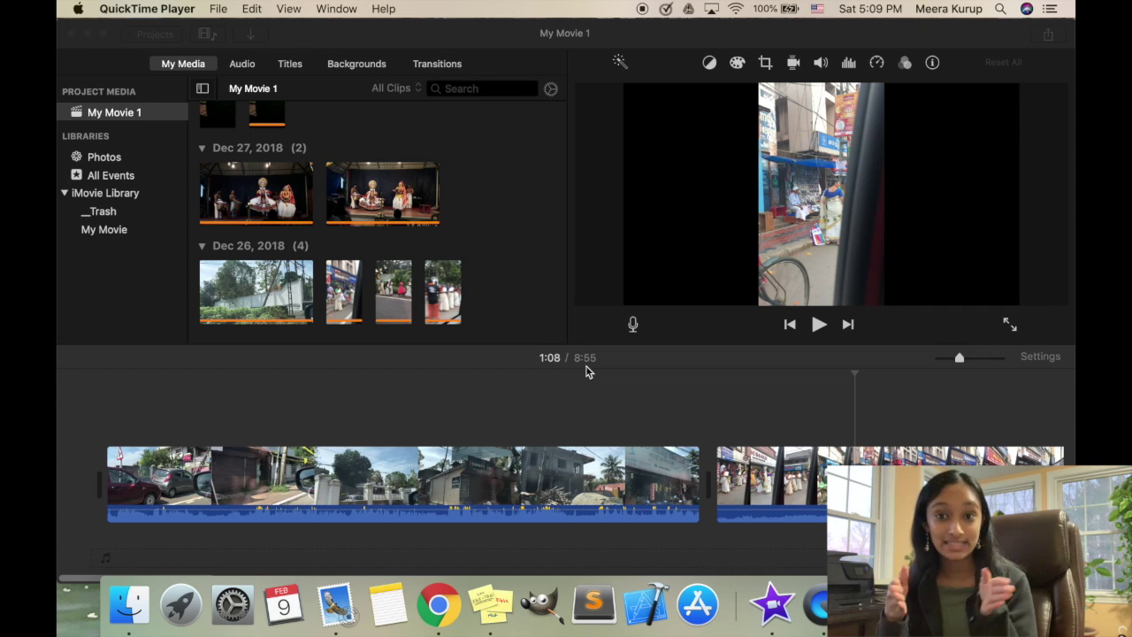
{"action": "left_click", "coordinate": [549, 485]}
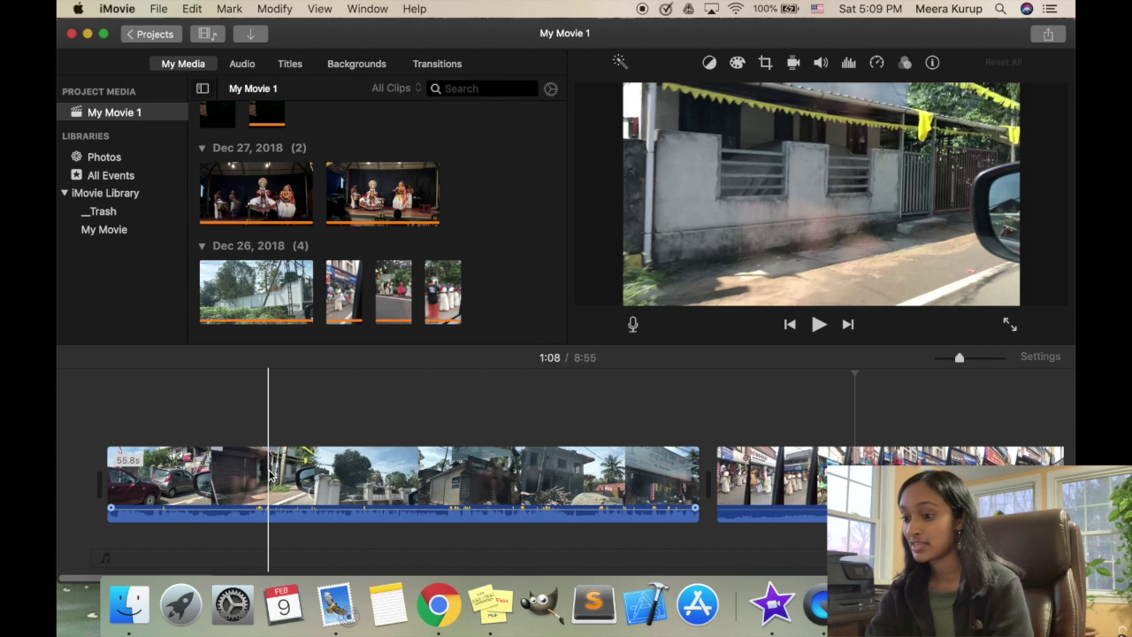
{"action": "key", "text": "space"}
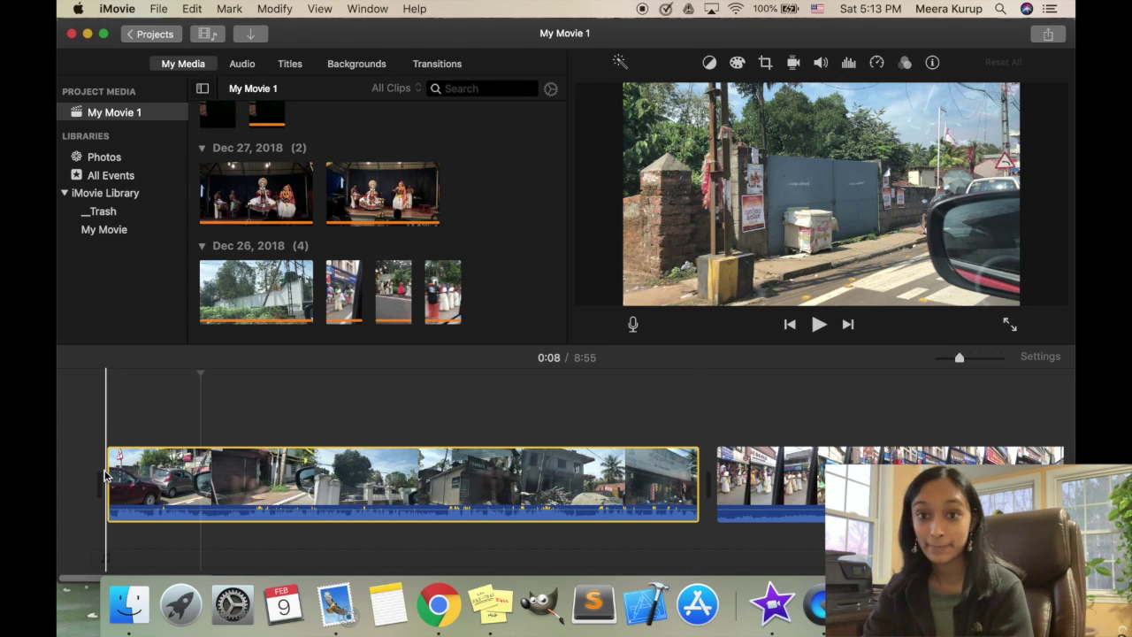
Step: Trim the first timeline clip from its start to about 50.6 seconds and from its end to about 20 seconds
{"action": "left_click_drag", "start_coordinate": [107, 475], "coordinate": [159, 473]}
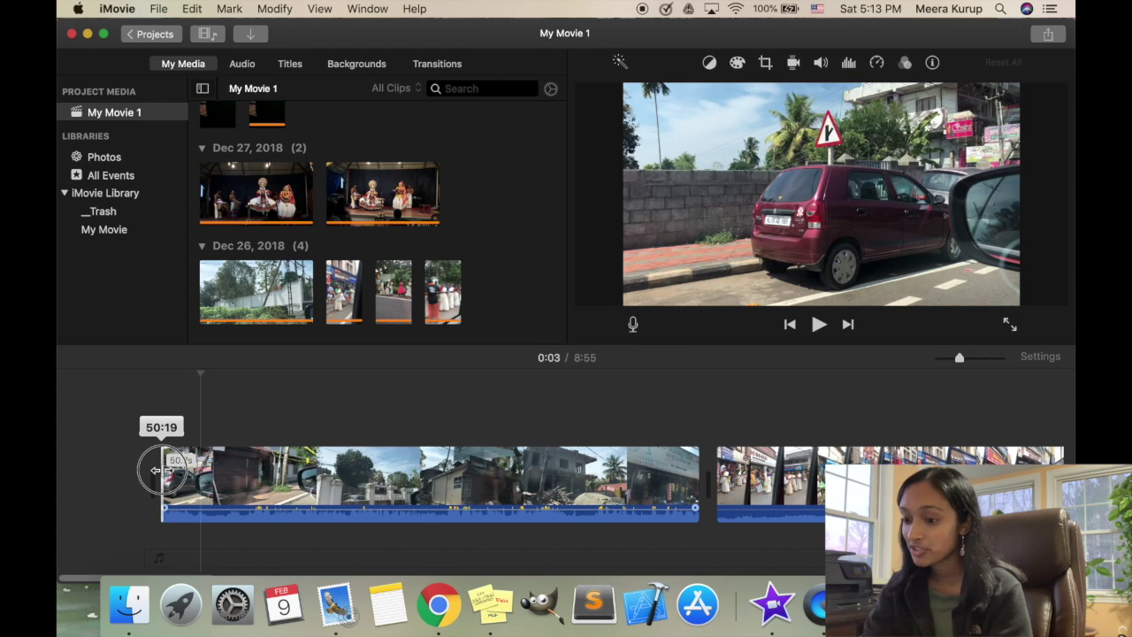
{"action": "mouse_move", "coordinate": [158, 473]}
{"action": "left_mouse_down"}
{"action": "mouse_move", "coordinate": [137, 473]}
{"action": "mouse_move", "coordinate": [156, 466]}
{"action": "left_mouse_up"}
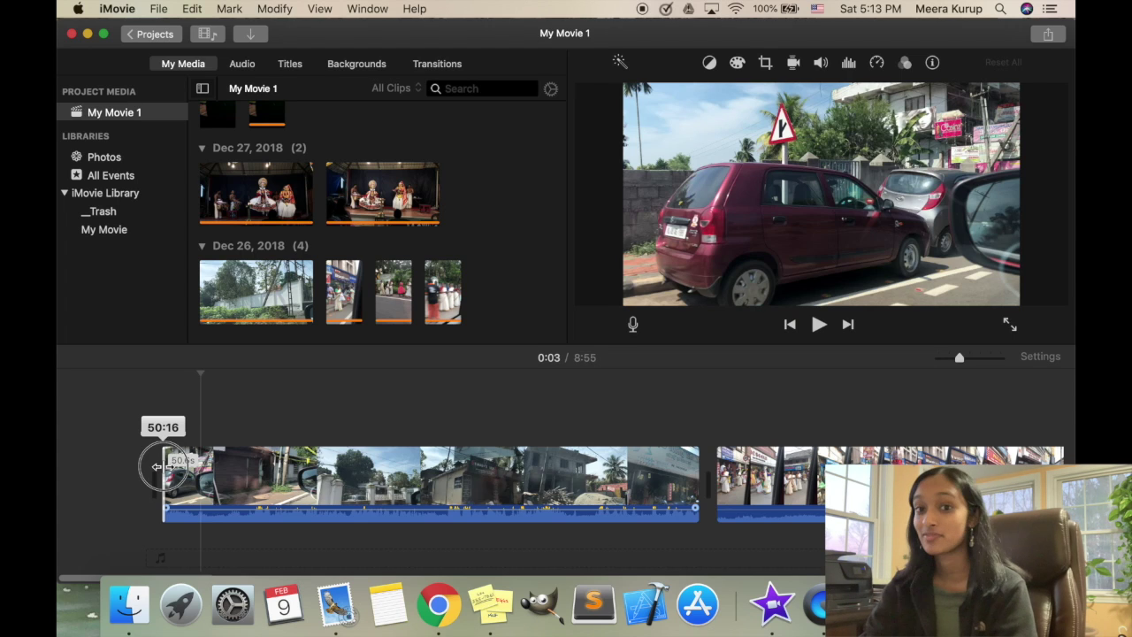
{"action": "left_click_drag", "start_coordinate": [157, 466], "coordinate": [162, 465]}
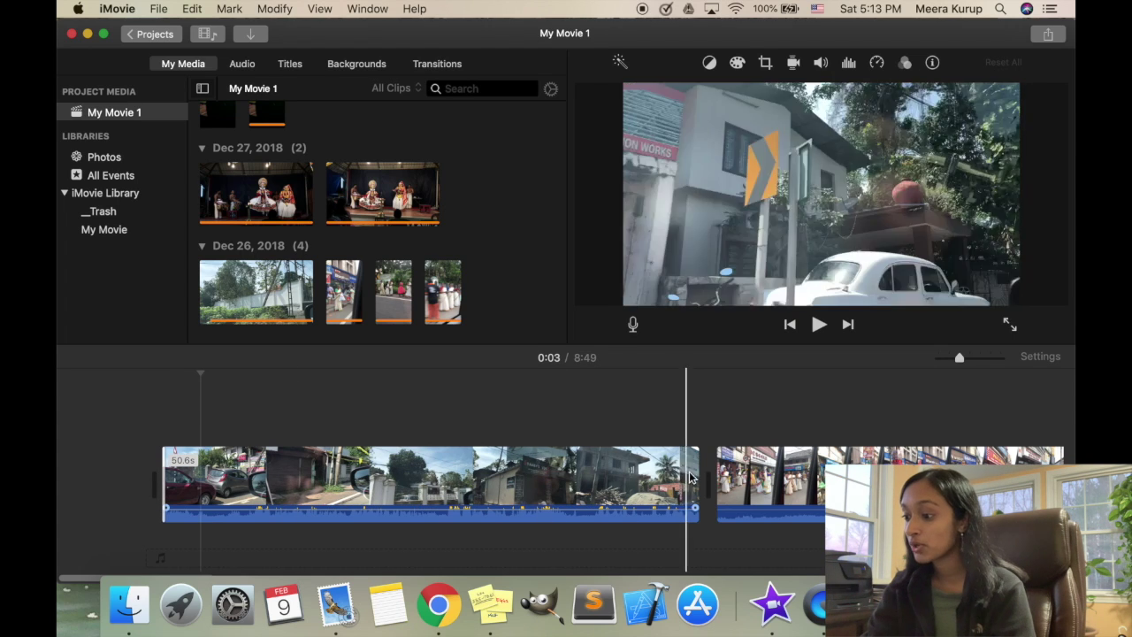
{"action": "left_click_drag", "start_coordinate": [698, 476], "coordinate": [371, 487]}
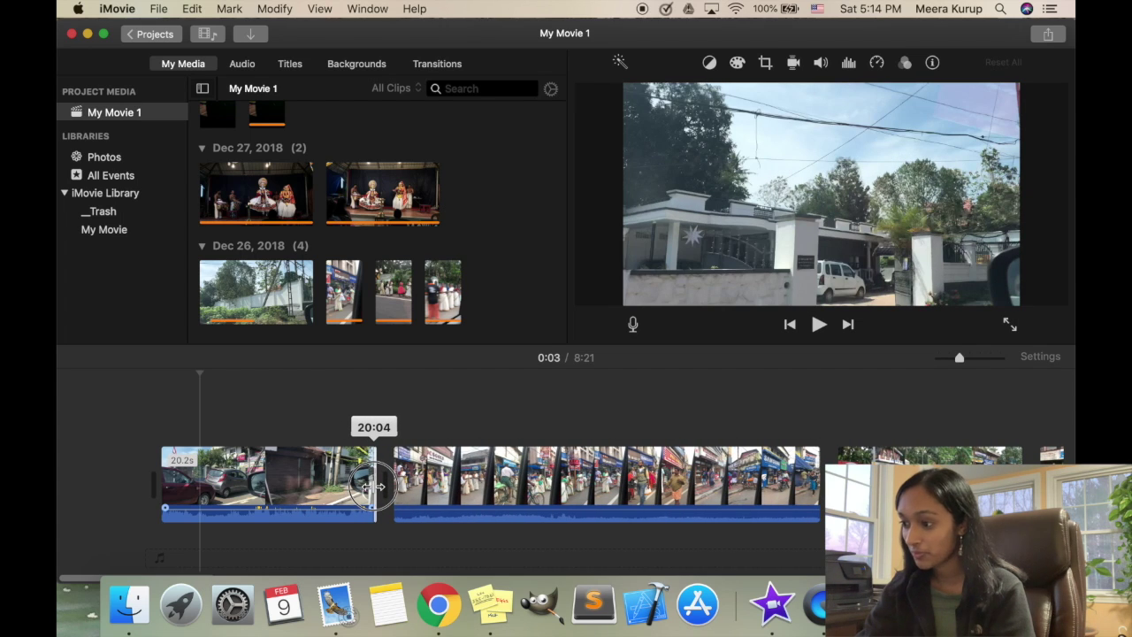
{"action": "left_click_drag", "start_coordinate": [371, 487], "coordinate": [371, 487]}
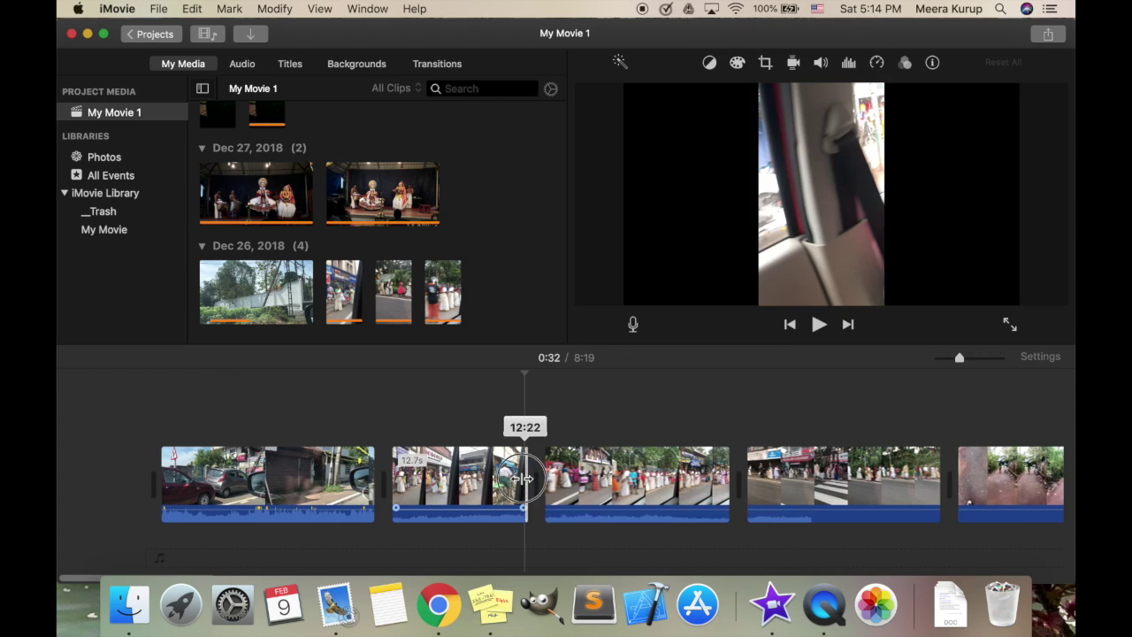
Step: Trim the end of the second clip in the timeline
{"action": "left_click_drag", "start_coordinate": [522, 475], "coordinate": [701, 475]}
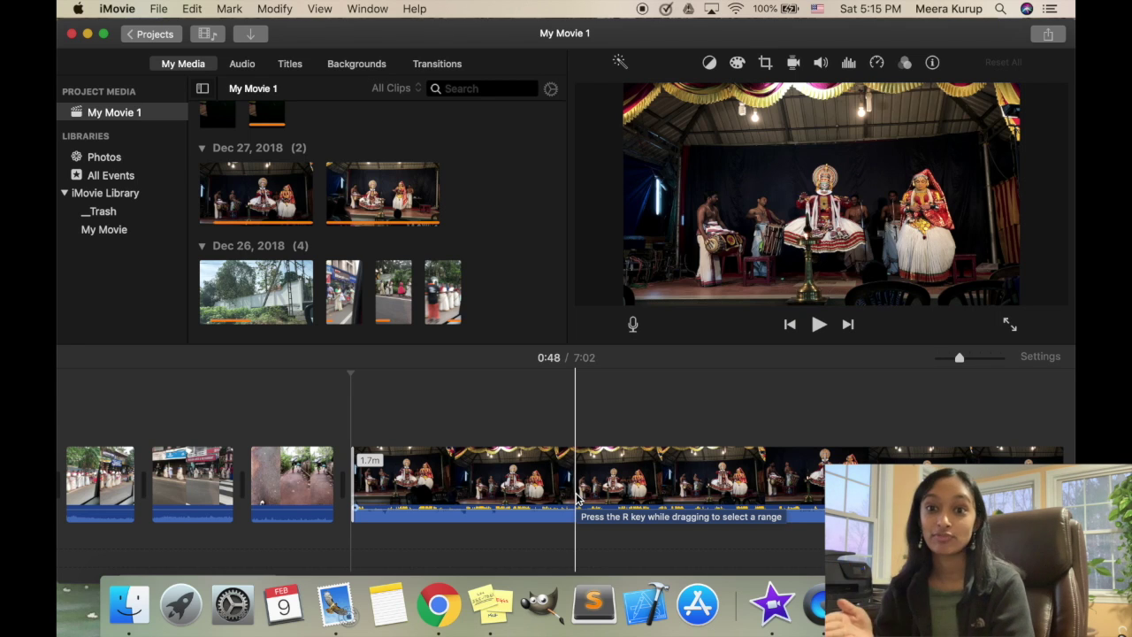
Step: Split the 1.7m stage performance clip at 1:18 on the timeline
{"action": "scroll", "coordinate": [391, 502], "scroll_direction": "right", "scroll_amount": 5}
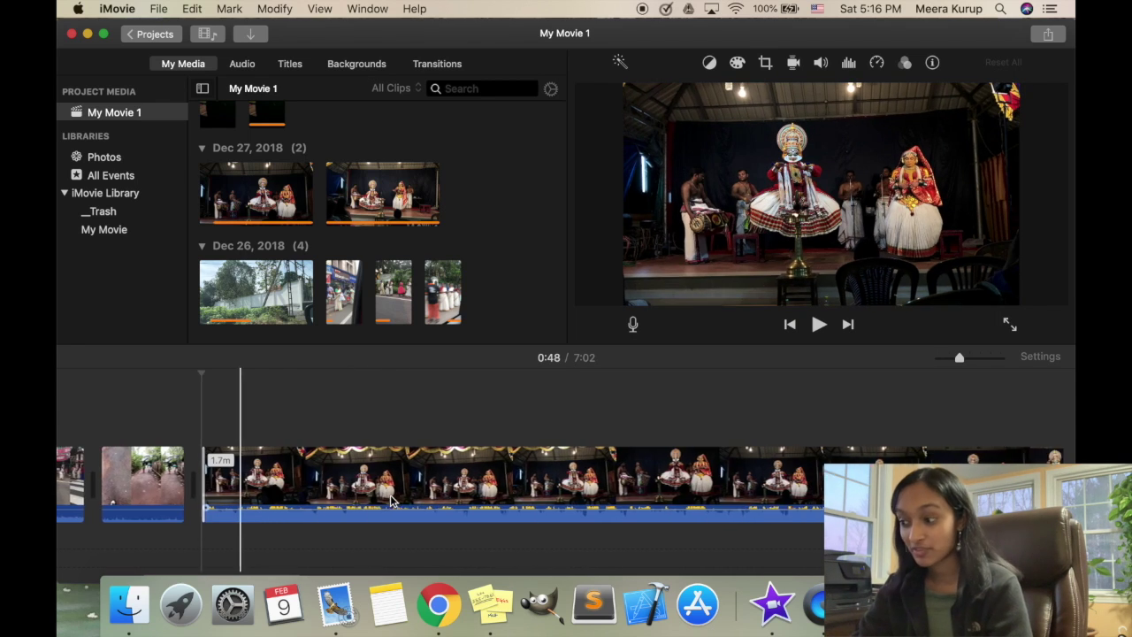
{"action": "scroll", "coordinate": [392, 501], "scroll_direction": "right", "scroll_amount": 10}
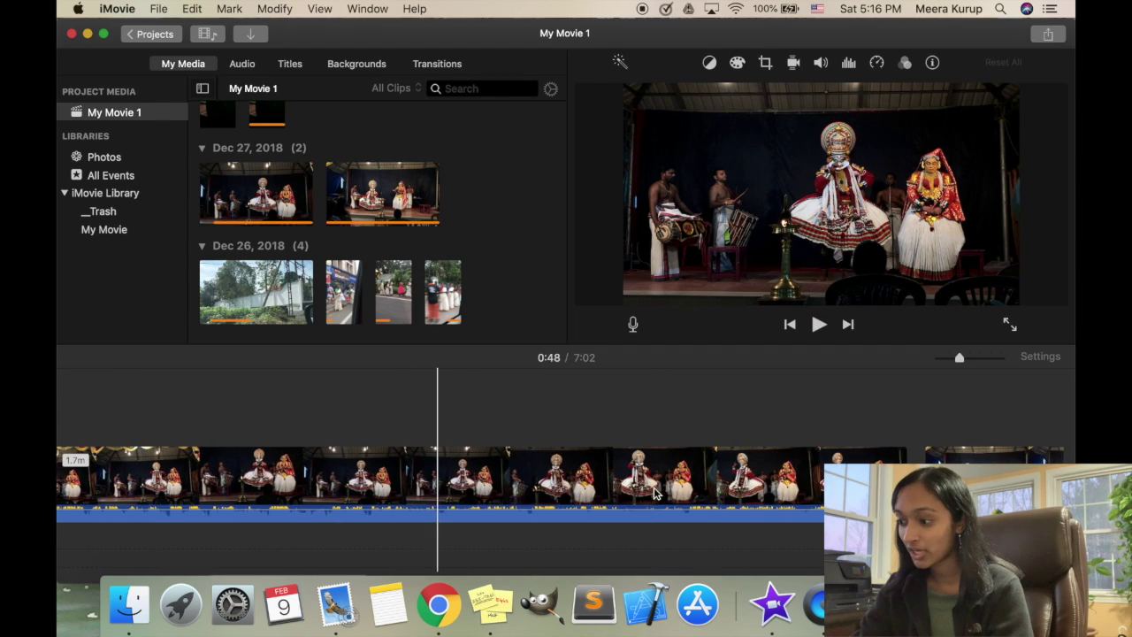
{"action": "left_click", "coordinate": [606, 484]}
{"action": "scroll", "coordinate": [486, 495], "scroll_direction": "left", "scroll_amount": 3}
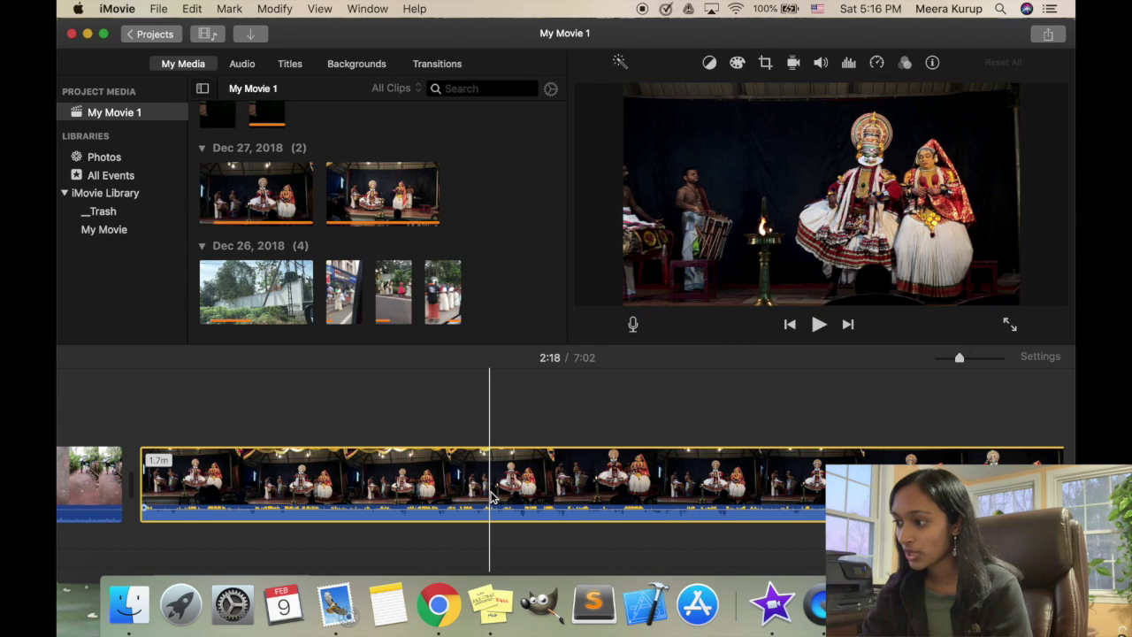
{"action": "left_click", "coordinate": [461, 498]}
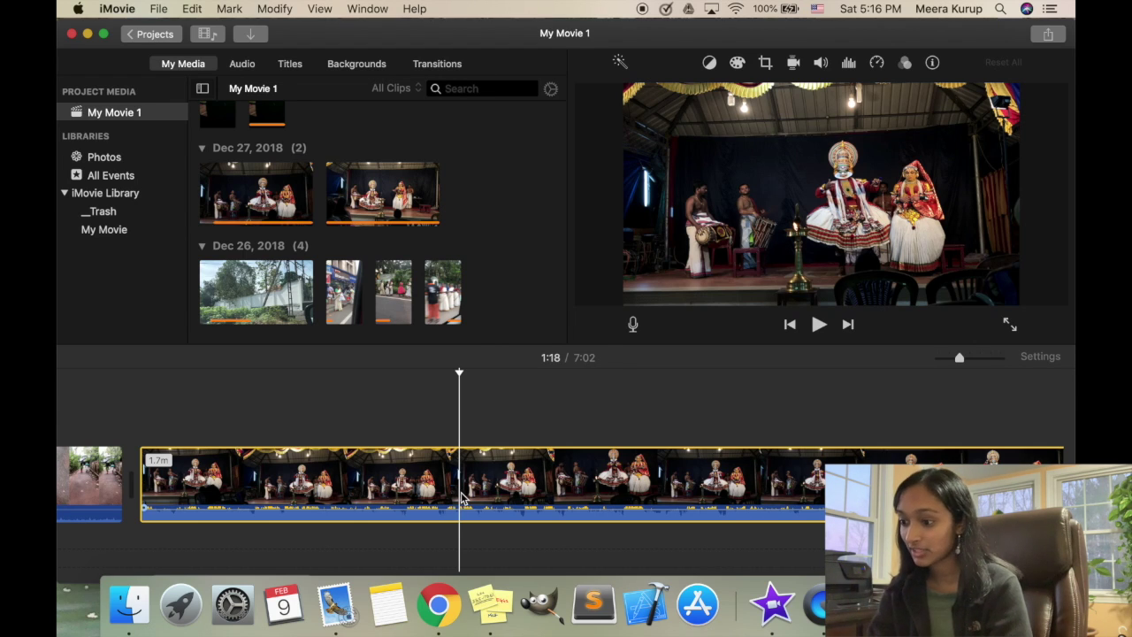
{"action": "right_click", "coordinate": [461, 498]}
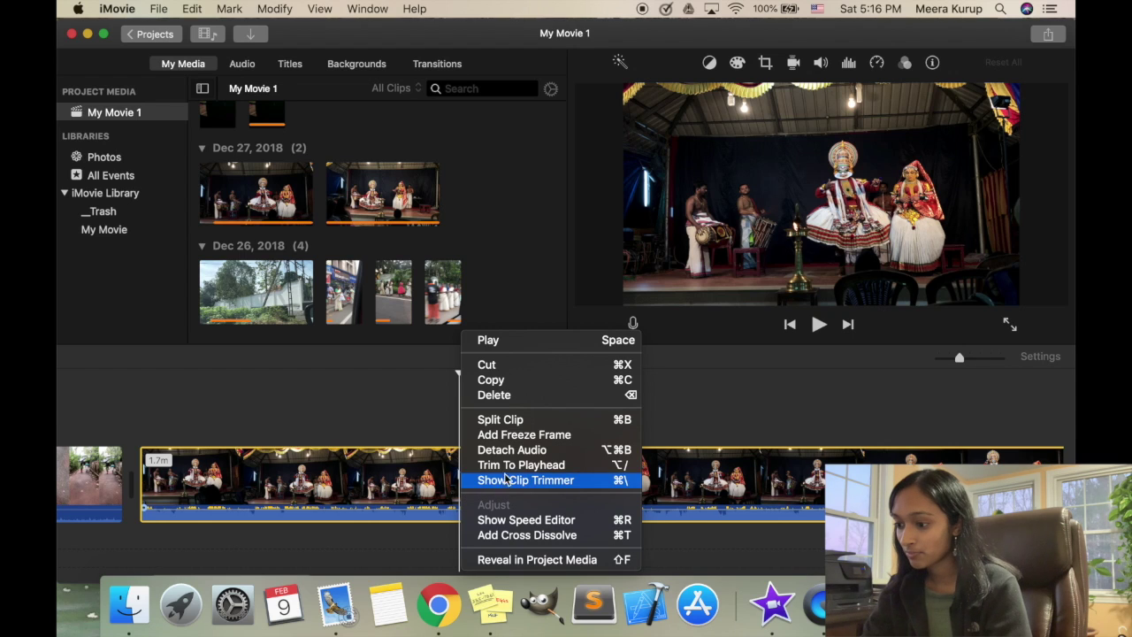
{"action": "left_click", "coordinate": [542, 423]}
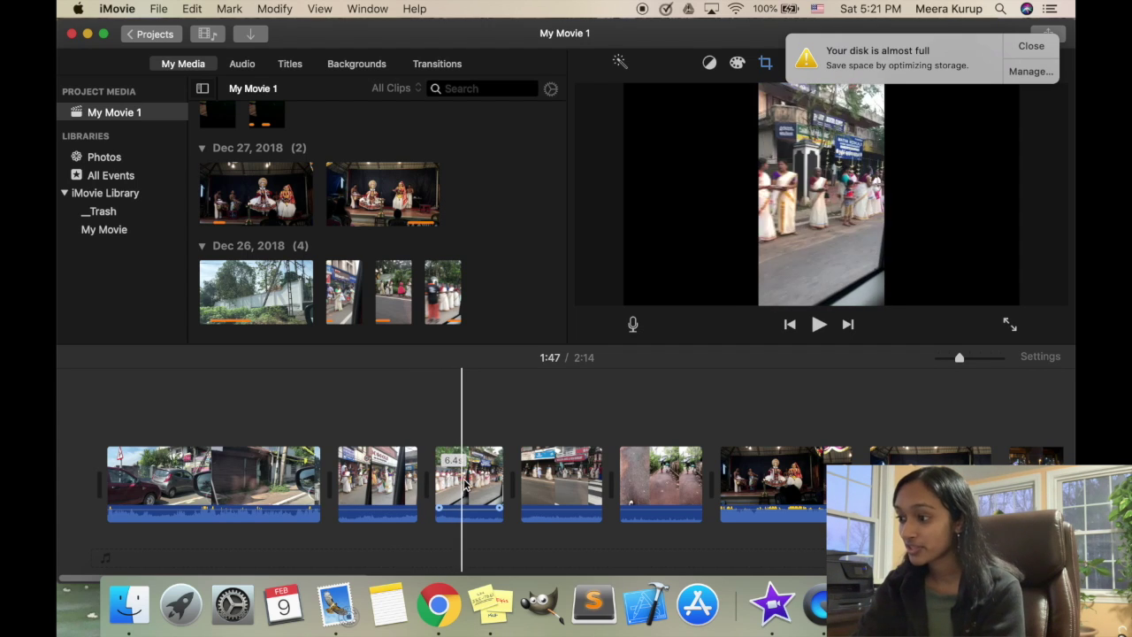
Step: Set the speed of the fourth timeline clip to Slow and play it back from its start
{"action": "left_click", "coordinate": [549, 486]}
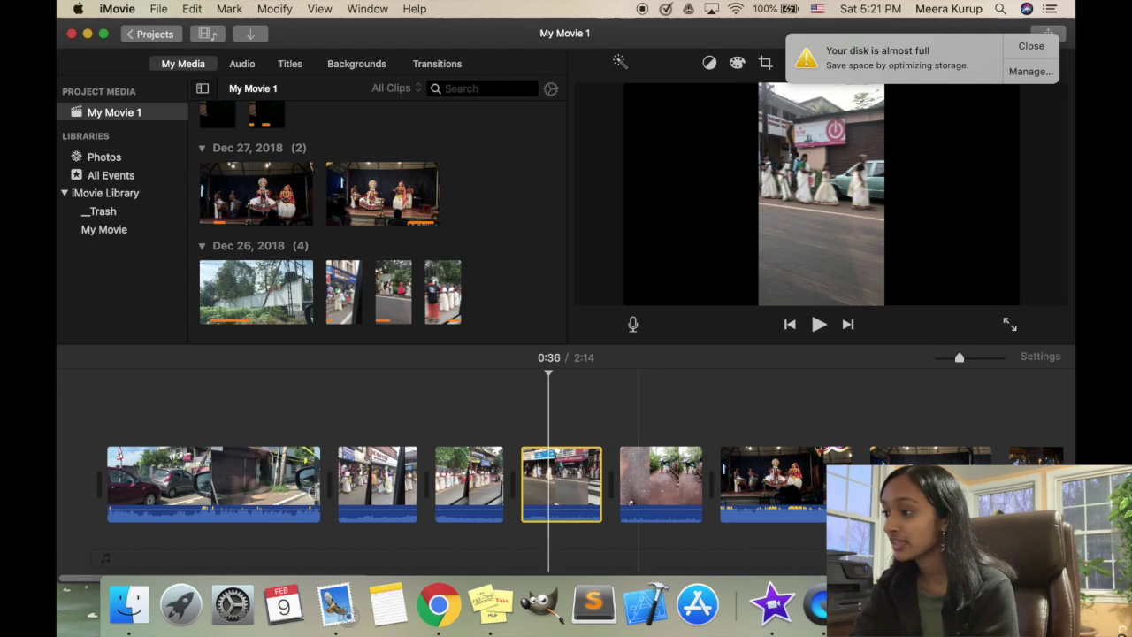
{"action": "left_click", "coordinate": [1031, 53]}
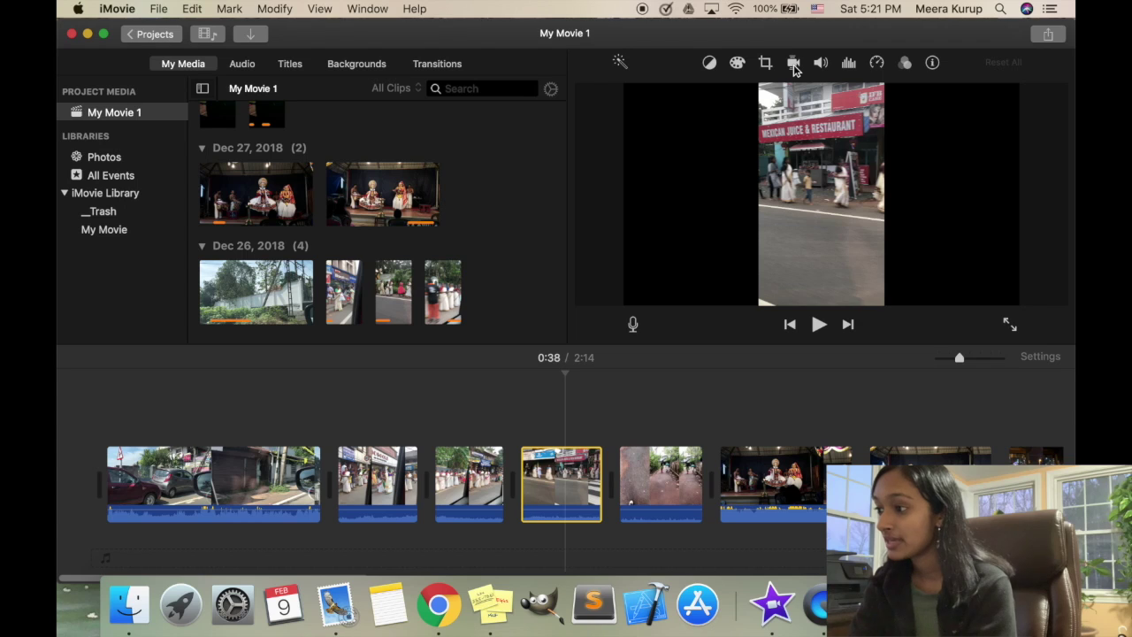
{"action": "left_click", "coordinate": [878, 69]}
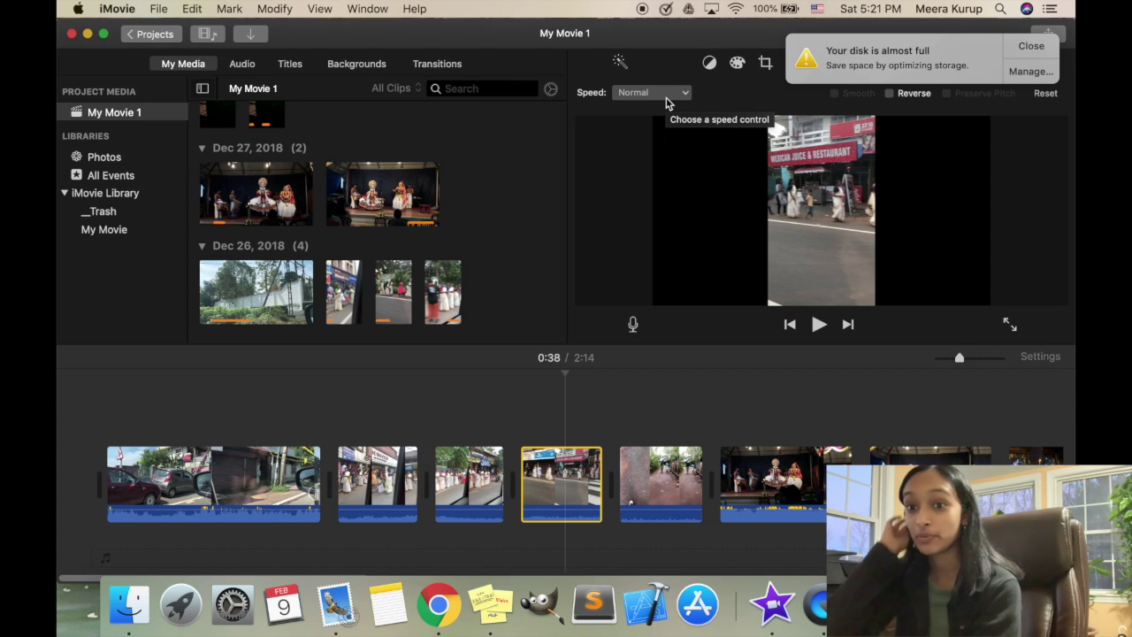
{"action": "left_click", "coordinate": [666, 98]}
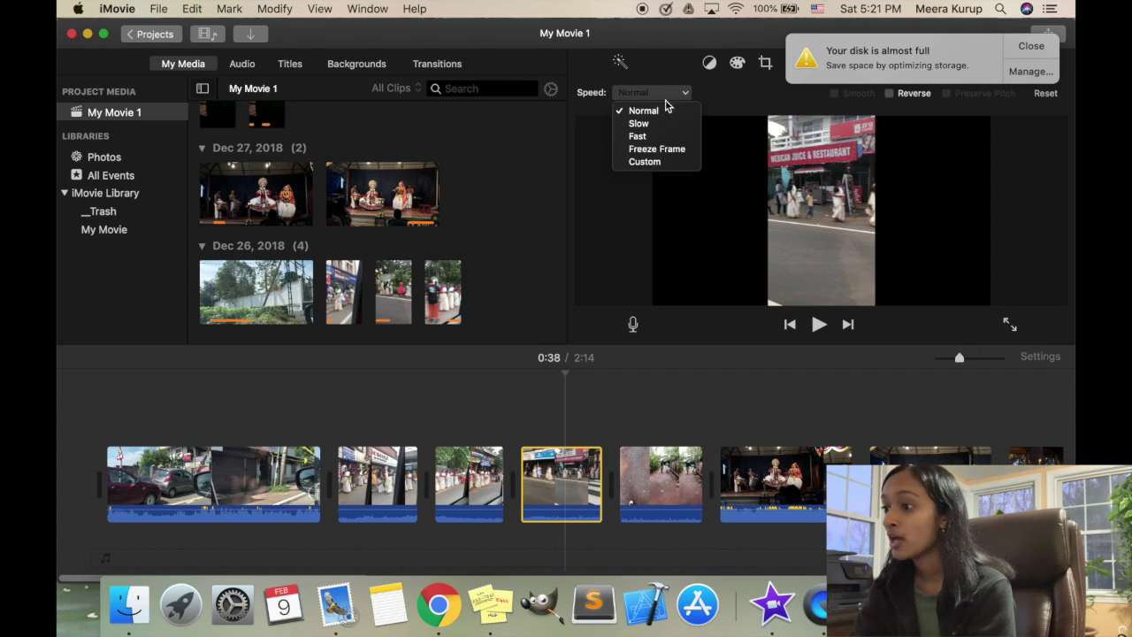
{"action": "left_click", "coordinate": [655, 124]}
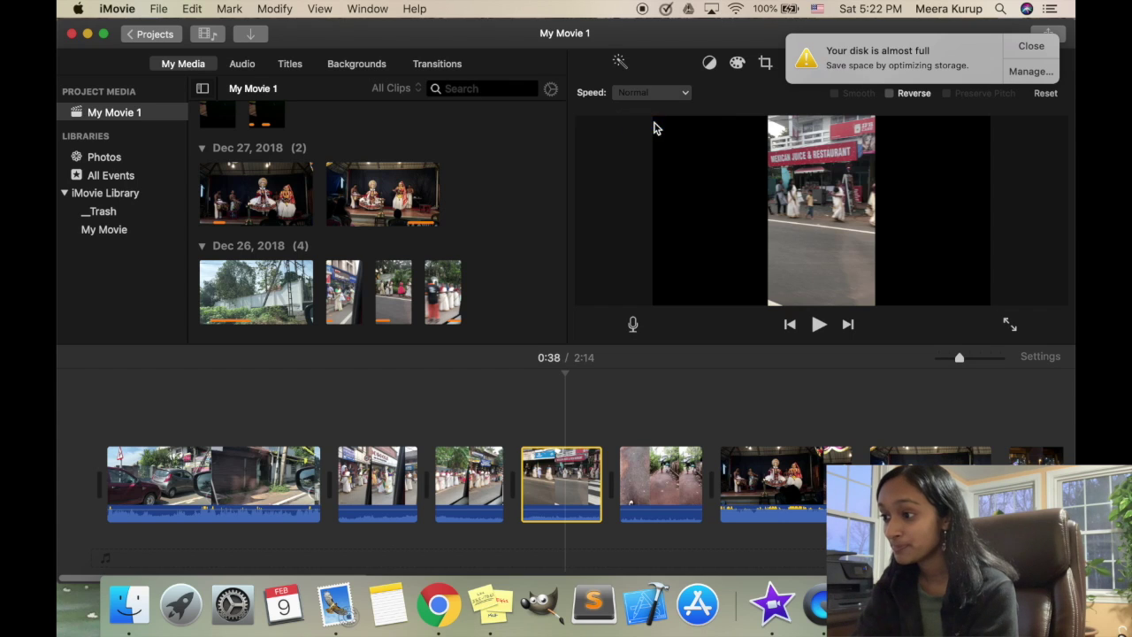
{"action": "left_click", "coordinate": [1040, 47]}
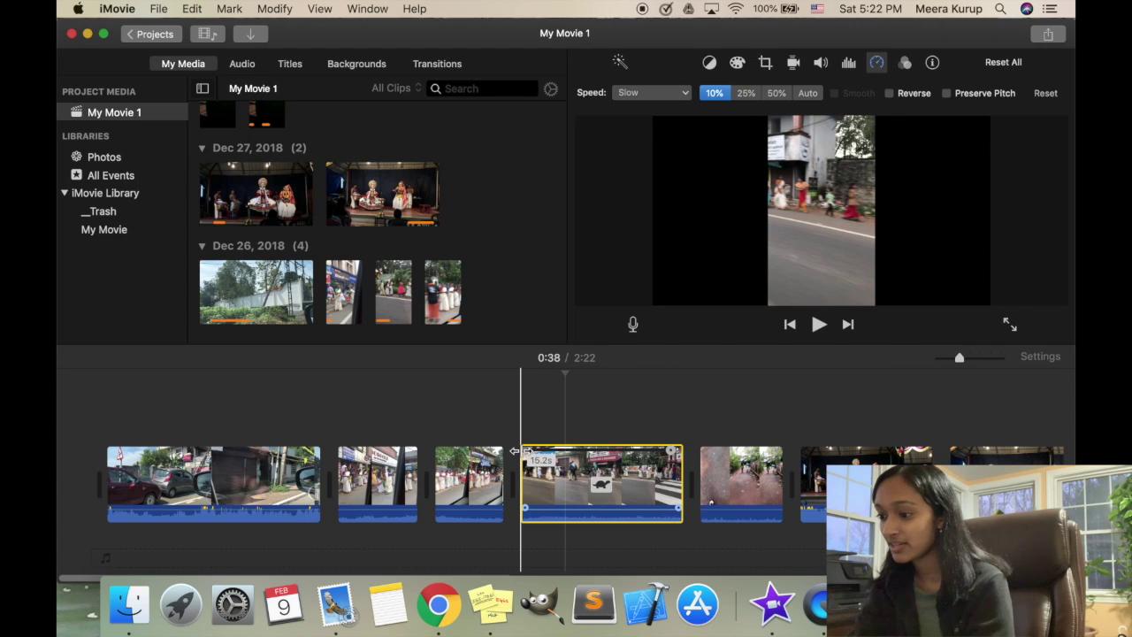
{"action": "left_click", "coordinate": [521, 422]}
{"action": "key", "text": "space"}
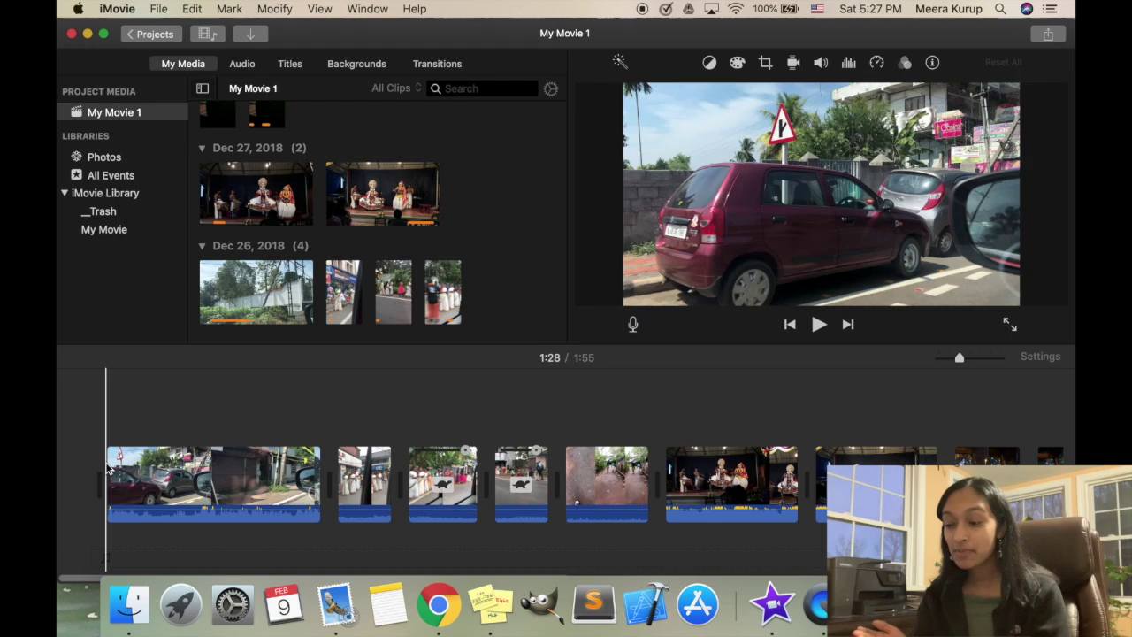
Step: Mute the first timeline clip by lowering its volume to 0%
{"action": "scroll", "coordinate": [700, 476], "scroll_direction": "right", "scroll_amount": 3}
{"action": "scroll", "coordinate": [700, 476], "scroll_direction": "left", "scroll_amount": 3}
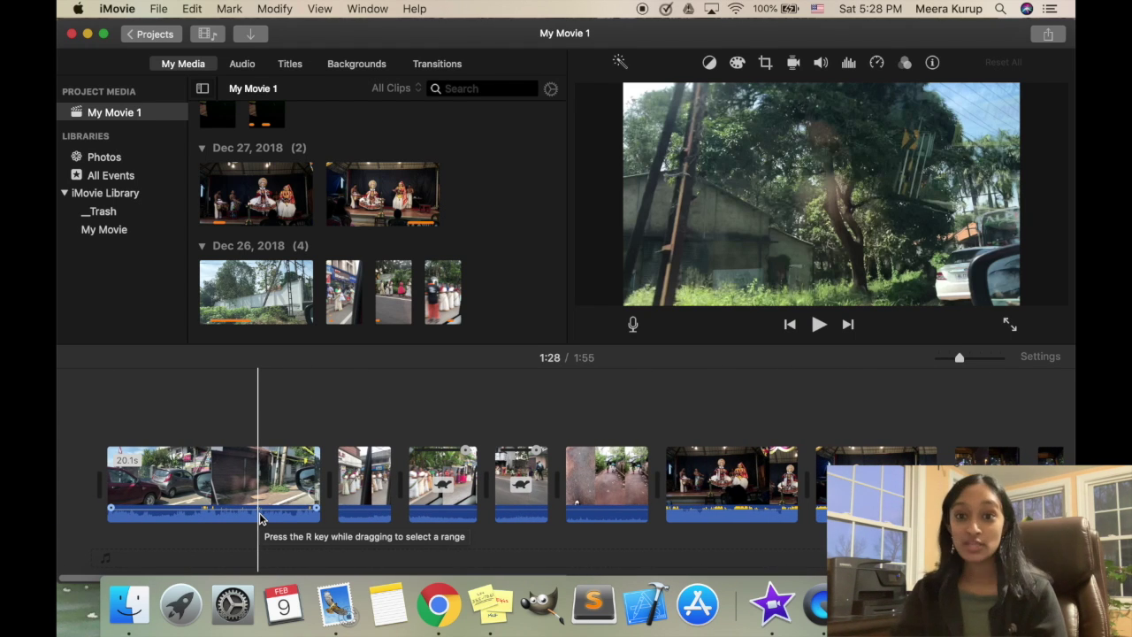
{"action": "left_click_drag", "start_coordinate": [259, 512], "coordinate": [259, 511]}
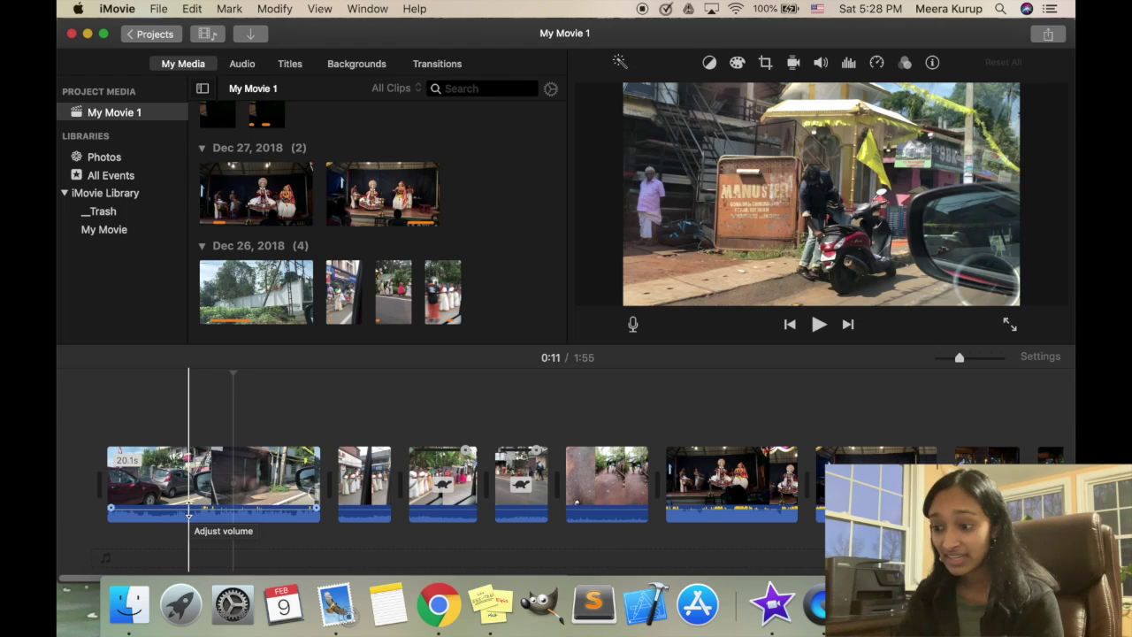
{"action": "left_click", "coordinate": [188, 513]}
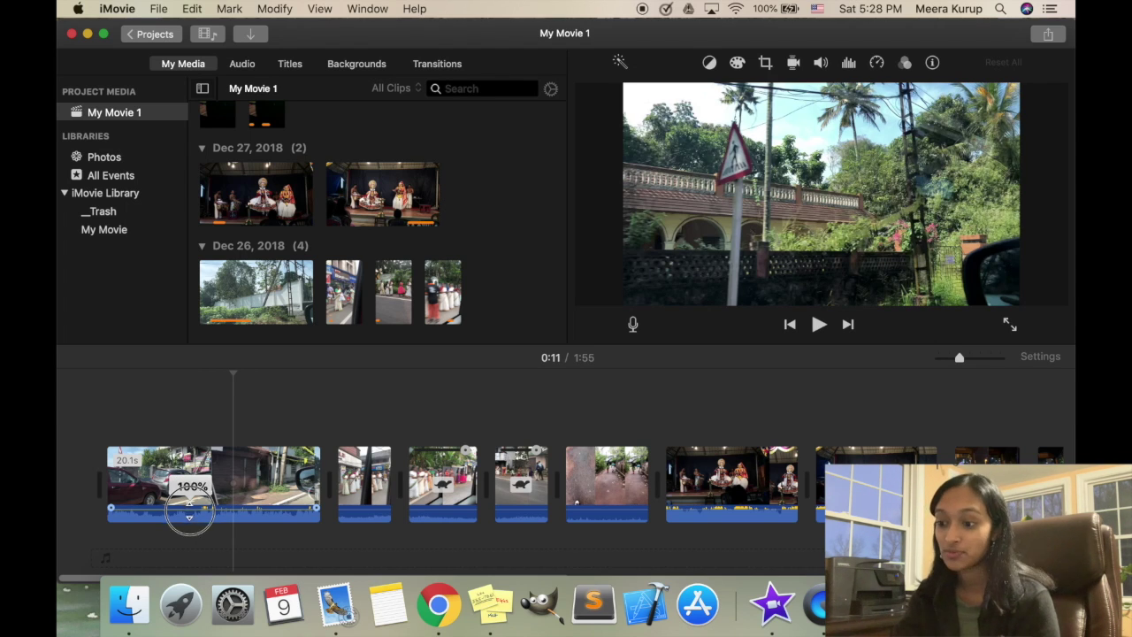
{"action": "left_click_drag", "start_coordinate": [188, 513], "coordinate": [183, 550]}
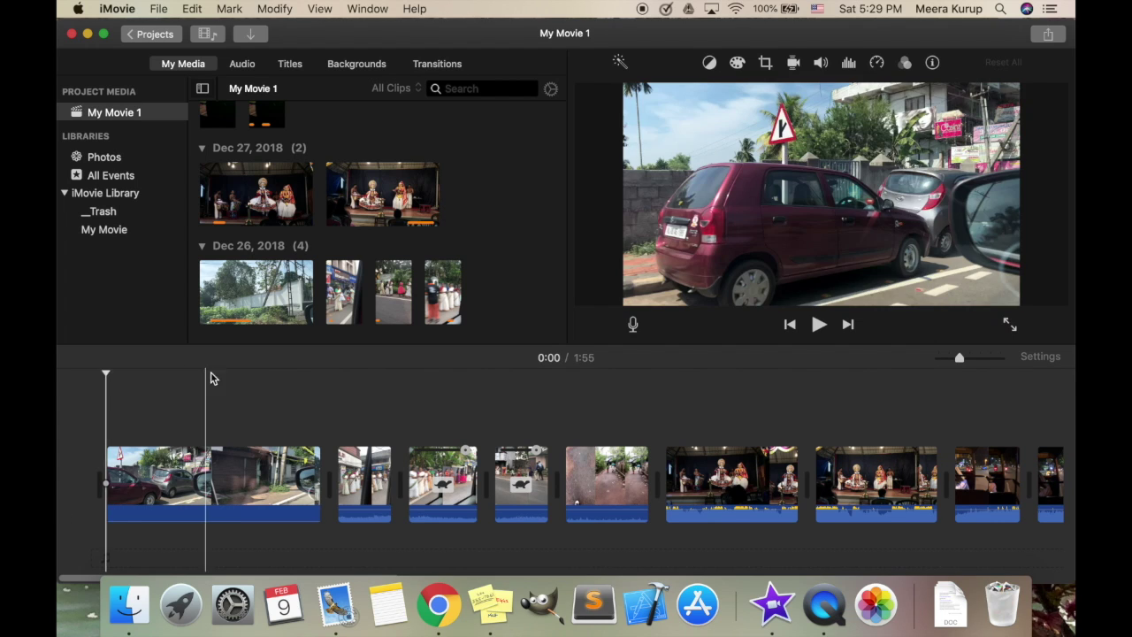
Step: Lower the volume of the further clips along the timeline to 0%, including the slowed street clip and the 11.3s night clip
{"action": "left_click", "coordinate": [526, 495]}
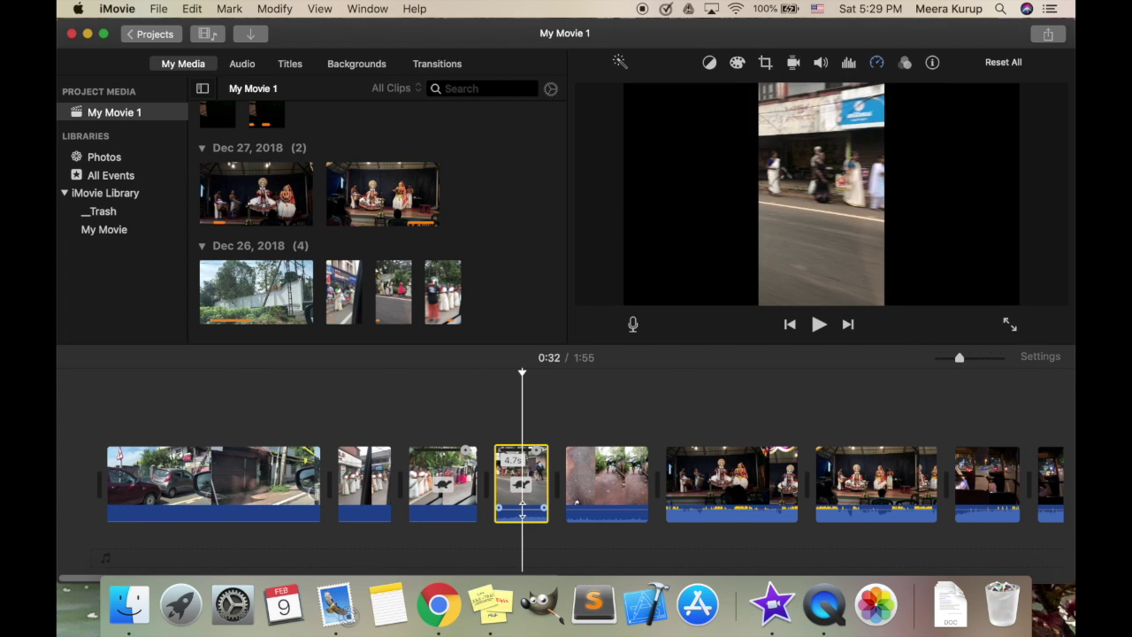
{"action": "scroll", "coordinate": [606, 530], "scroll_direction": "right", "scroll_amount": 5}
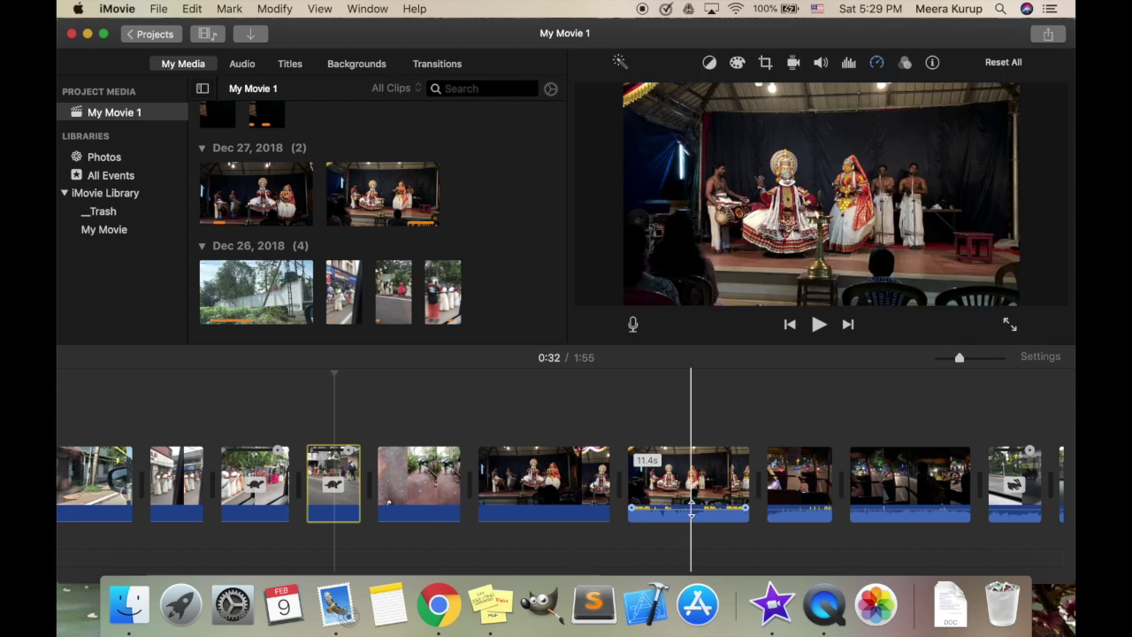
{"action": "scroll", "coordinate": [706, 511], "scroll_direction": "right", "scroll_amount": 4}
{"action": "left_click", "coordinate": [706, 511]}
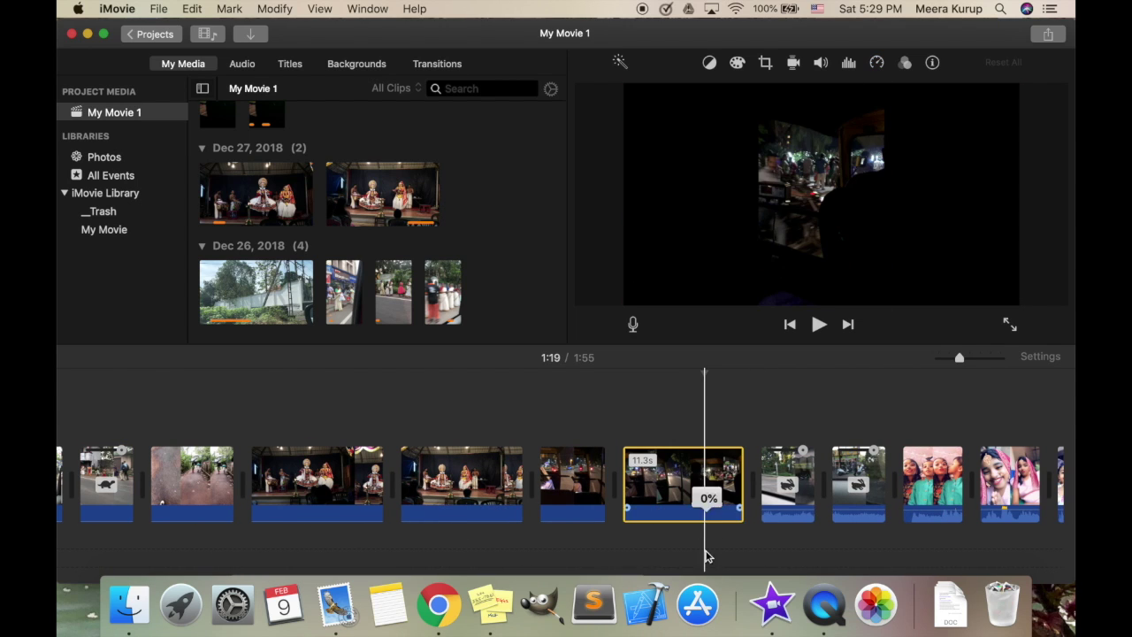
{"action": "left_click", "coordinate": [853, 515]}
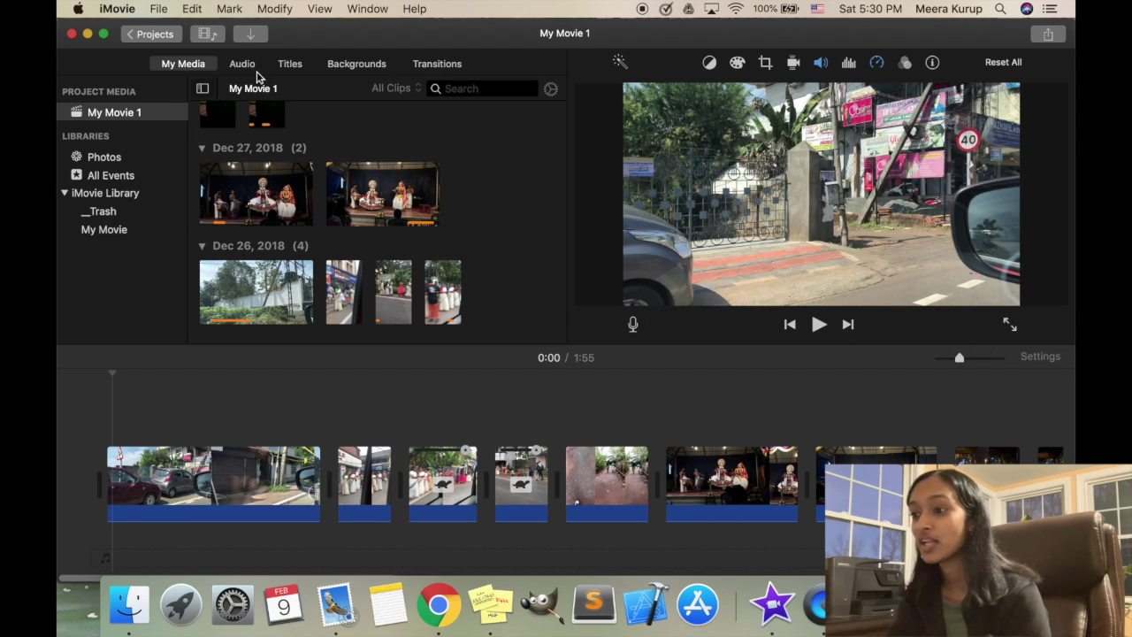
Step: Browse the title styles and place an Upper title above the start of the second timeline clip
{"action": "left_click", "coordinate": [299, 68]}
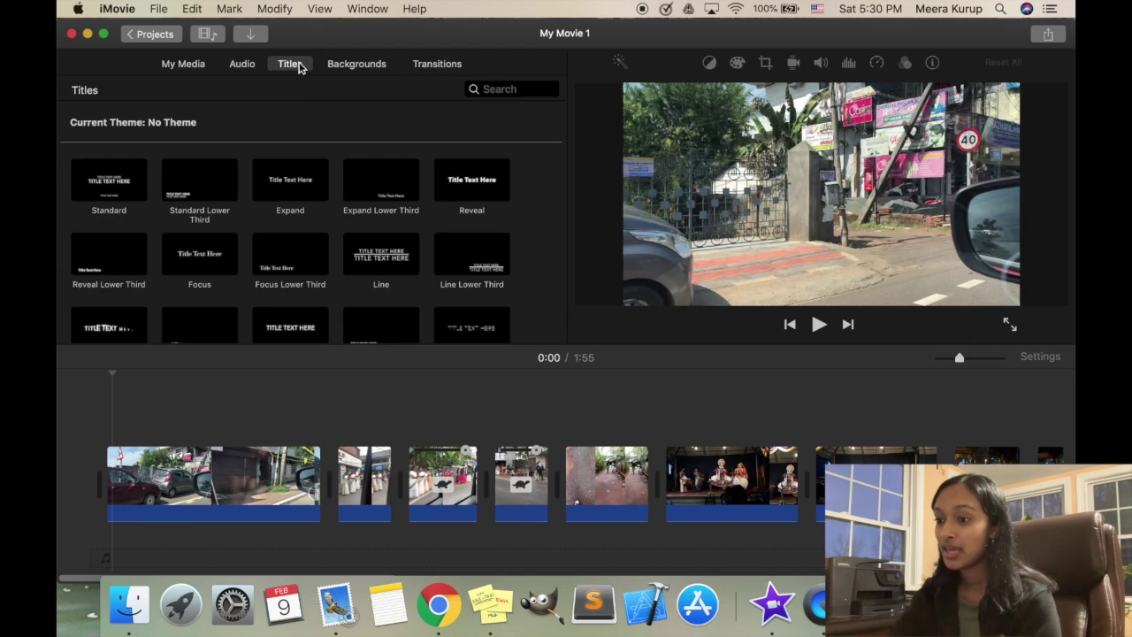
{"action": "left_click", "coordinate": [111, 182]}
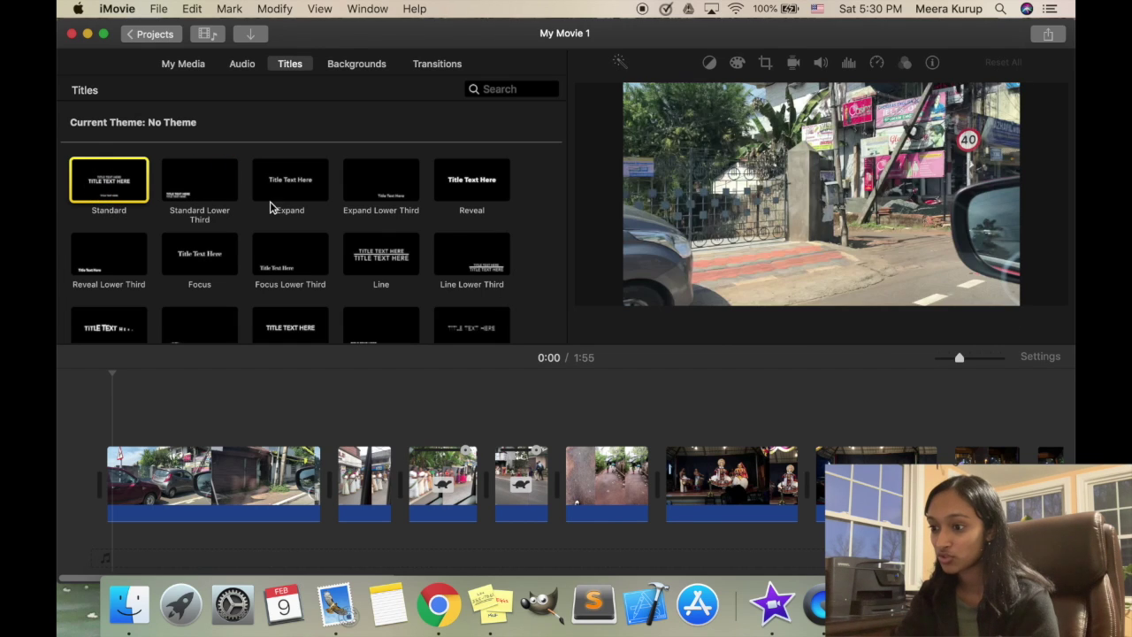
{"action": "left_click", "coordinate": [209, 200]}
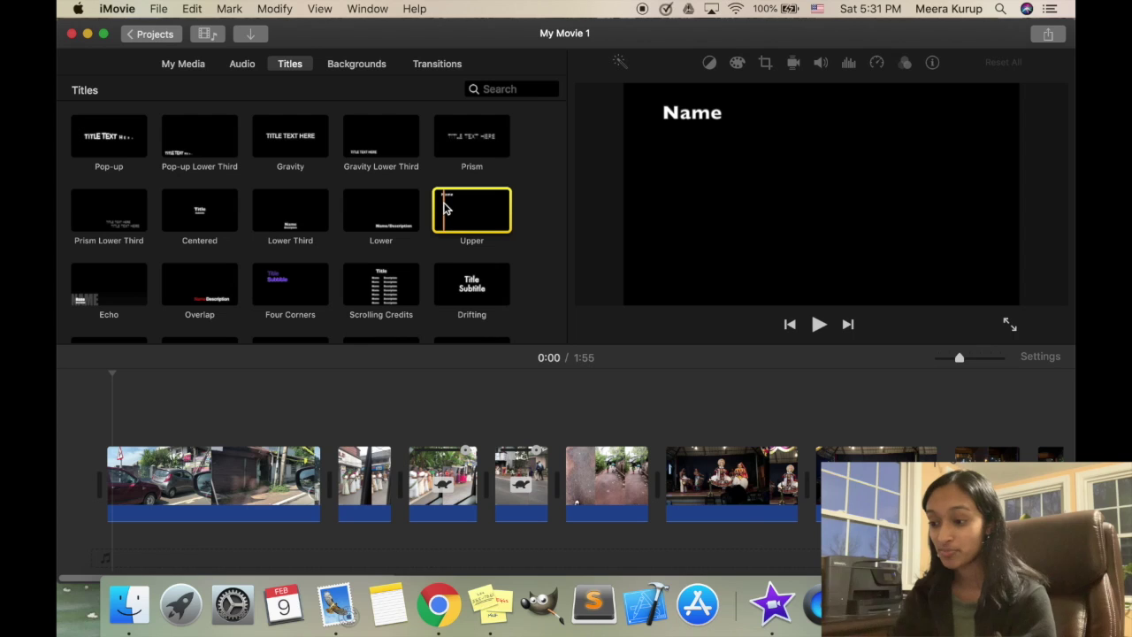
{"action": "scroll", "coordinate": [430, 434], "scroll_direction": "right", "scroll_amount": 3}
{"action": "left_click", "coordinate": [468, 215]}
{"action": "left_click_drag", "start_coordinate": [468, 215], "coordinate": [303, 412]}
Step: Replace the title's placeholder text with "In Kottayam" and center it
{"action": "double_click", "coordinate": [331, 426]}
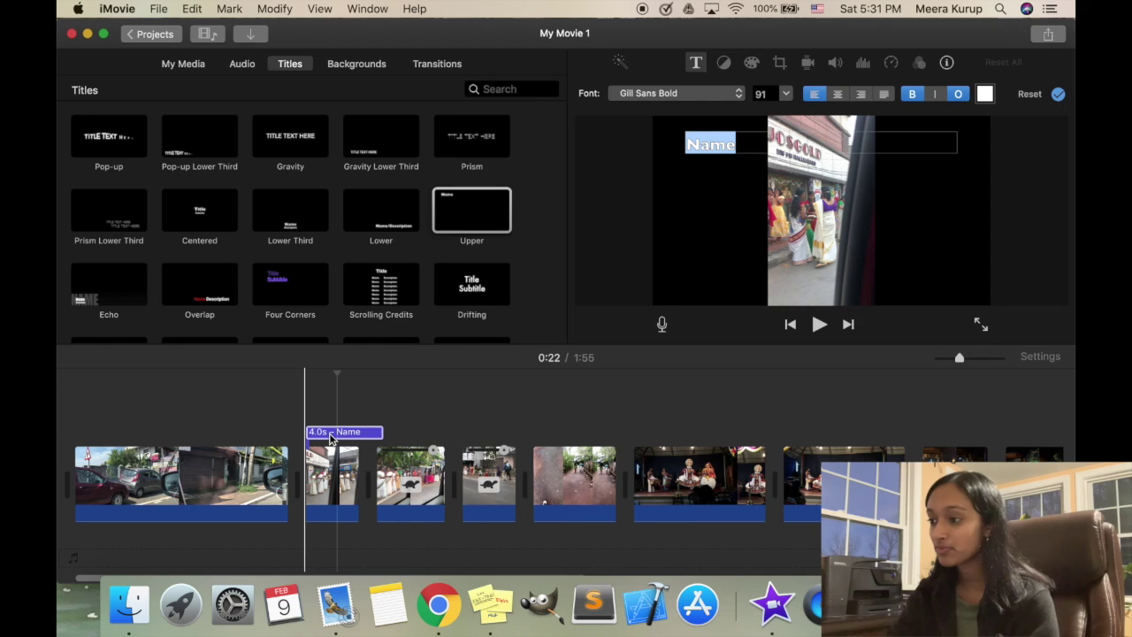
{"action": "left_click", "coordinate": [741, 144]}
{"action": "left_click_drag", "start_coordinate": [741, 144], "coordinate": [677, 144]}
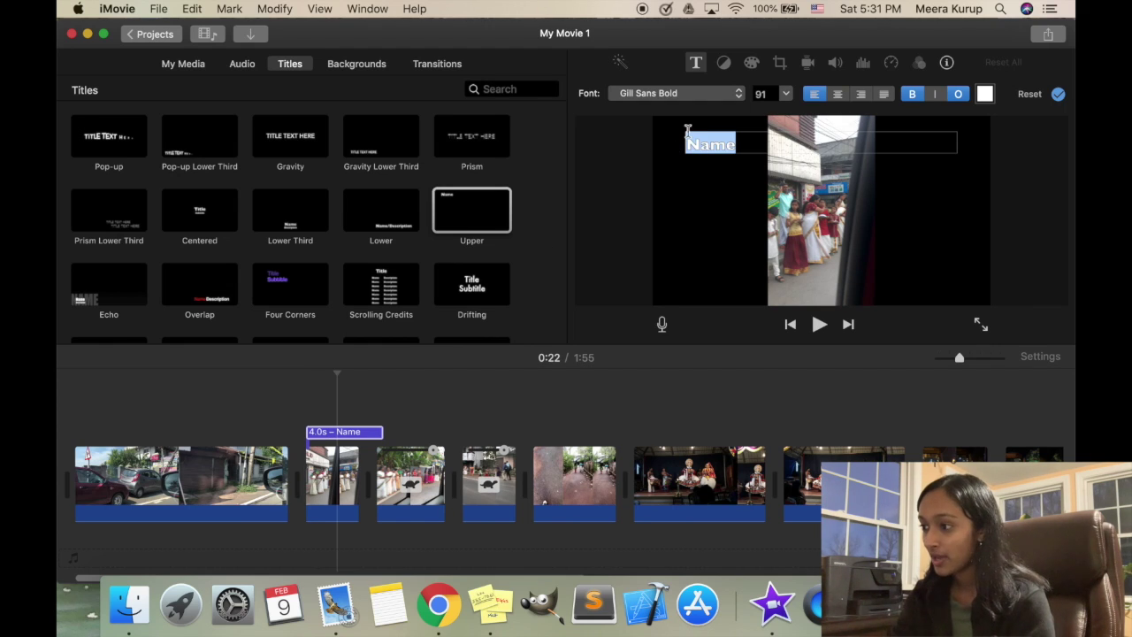
{"action": "left_click", "coordinate": [838, 96]}
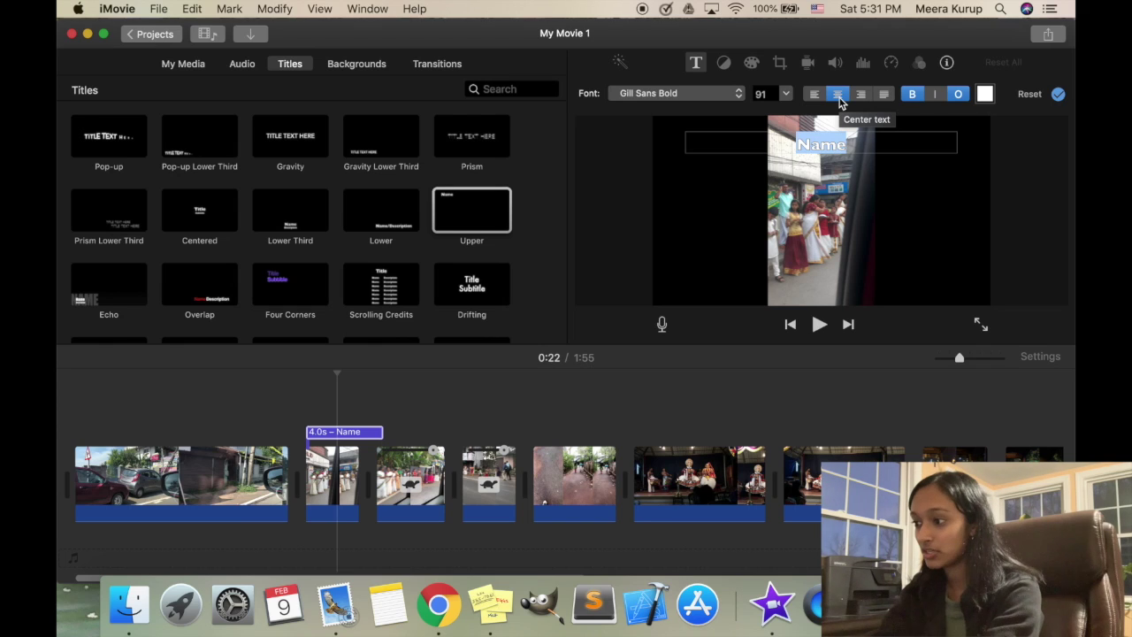
{"action": "key", "text": "BackSpace"}
{"action": "type", "text": "In"}
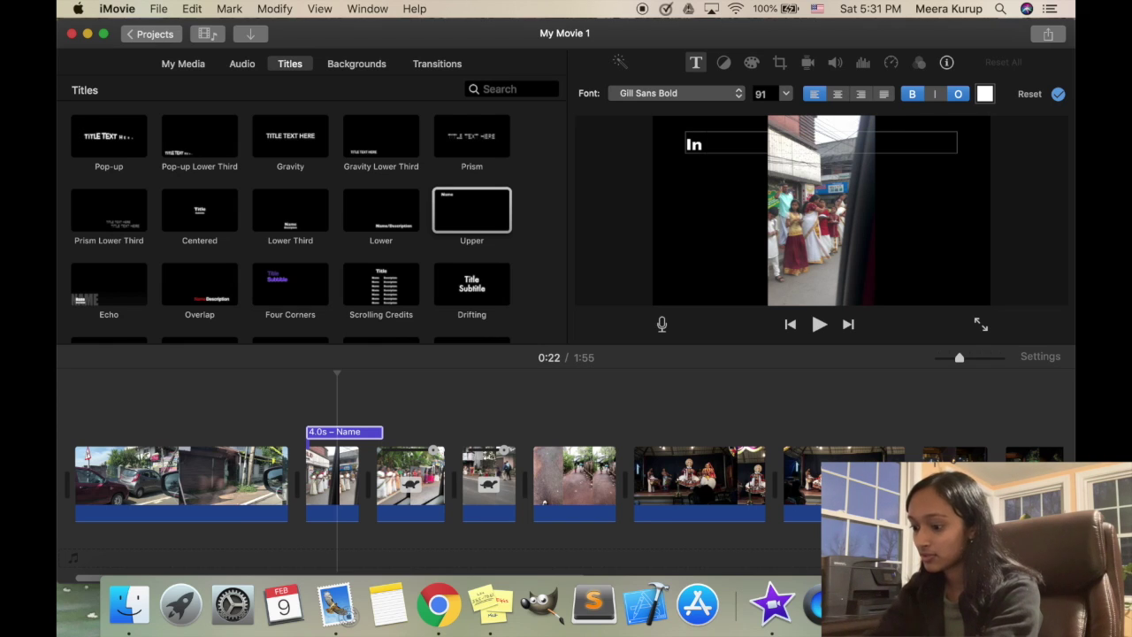
{"action": "type", "text": " Kottayam"}
{"action": "triple_click", "coordinate": [841, 134]}
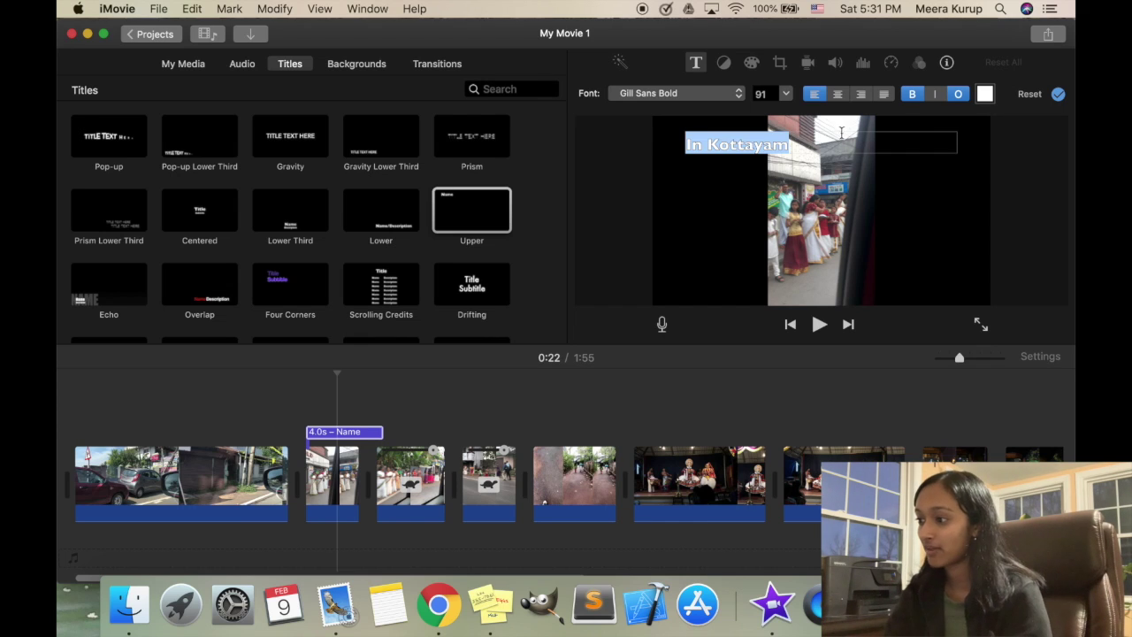
{"action": "left_click", "coordinate": [839, 95]}
{"action": "left_click", "coordinate": [905, 190]}
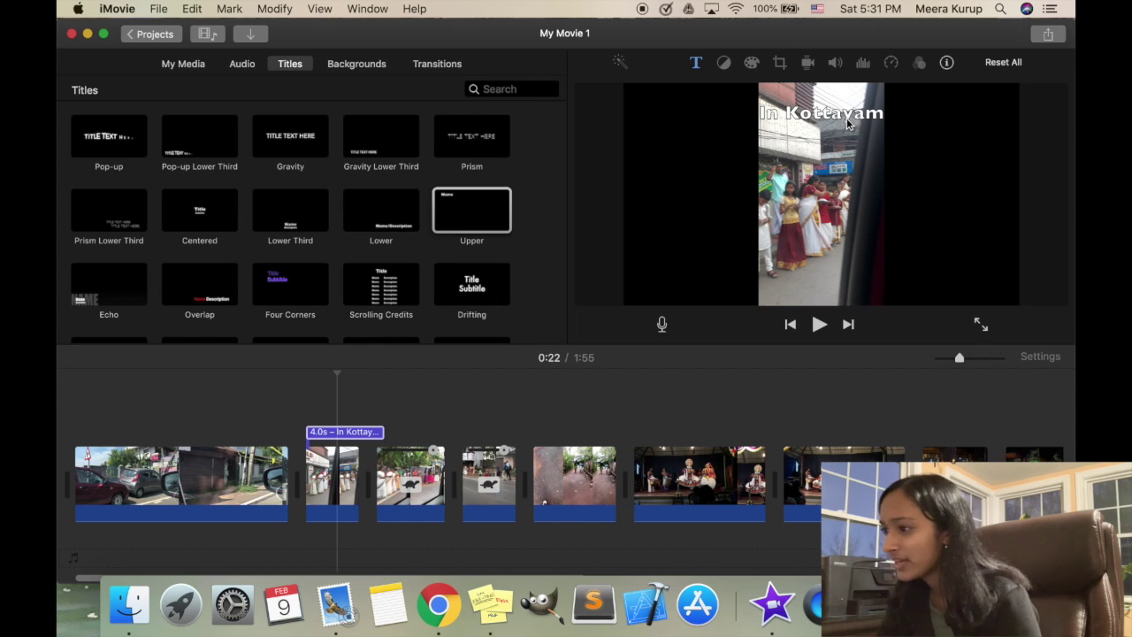
Step: Change the "In Kottayam" title's text color to red
{"action": "double_click", "coordinate": [847, 124]}
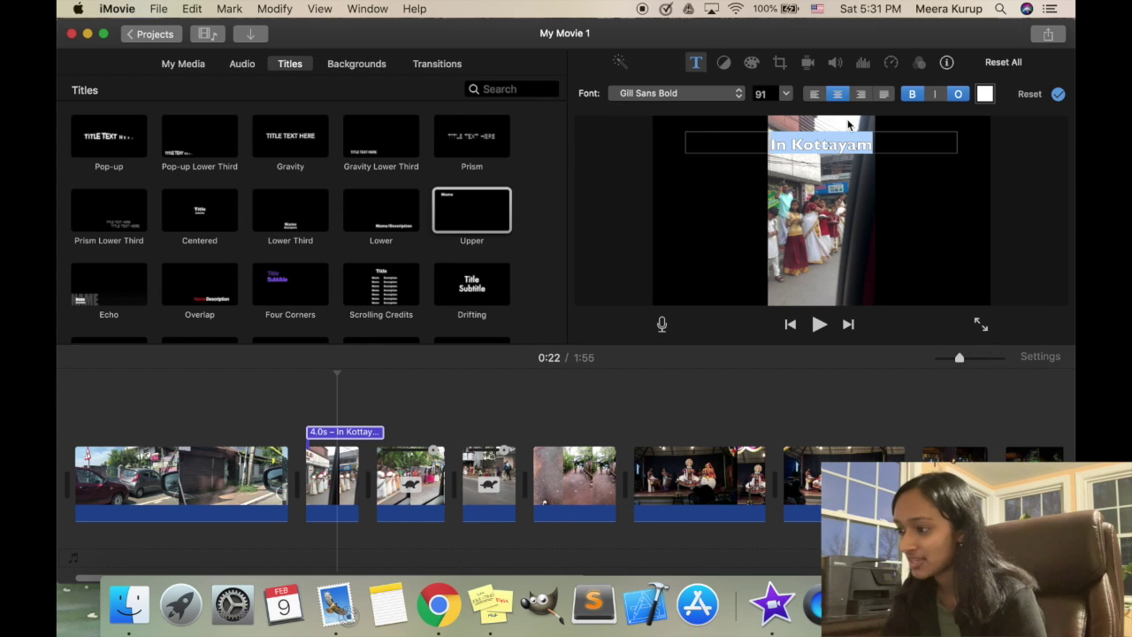
{"action": "left_click", "coordinate": [984, 94]}
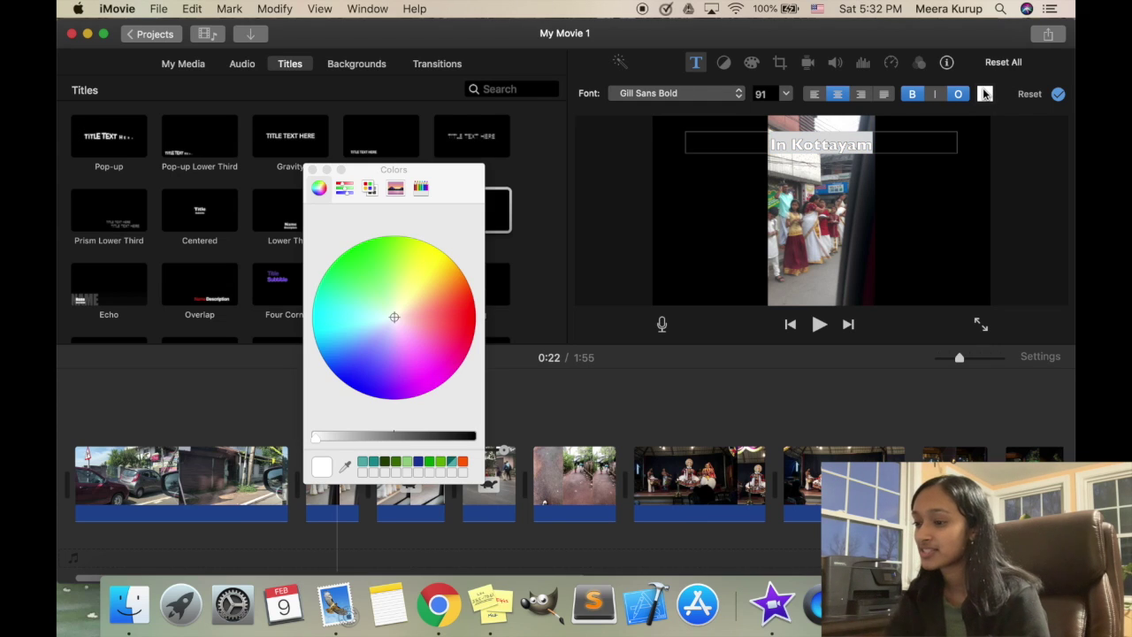
{"action": "left_click_drag", "start_coordinate": [384, 374], "coordinate": [473, 332]}
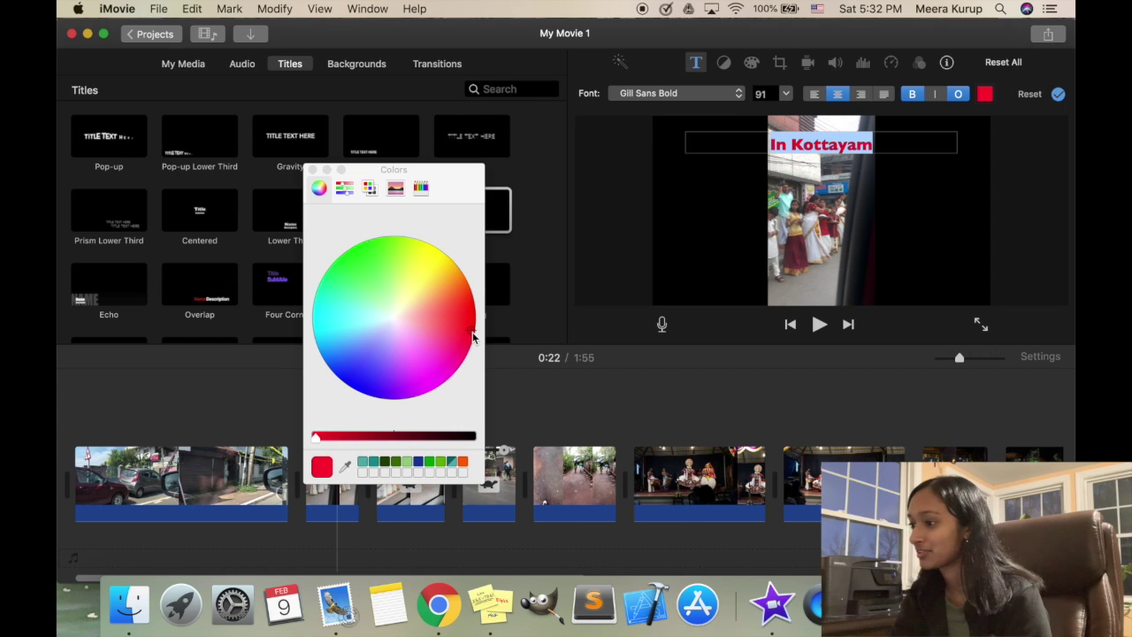
{"action": "left_click", "coordinate": [313, 169]}
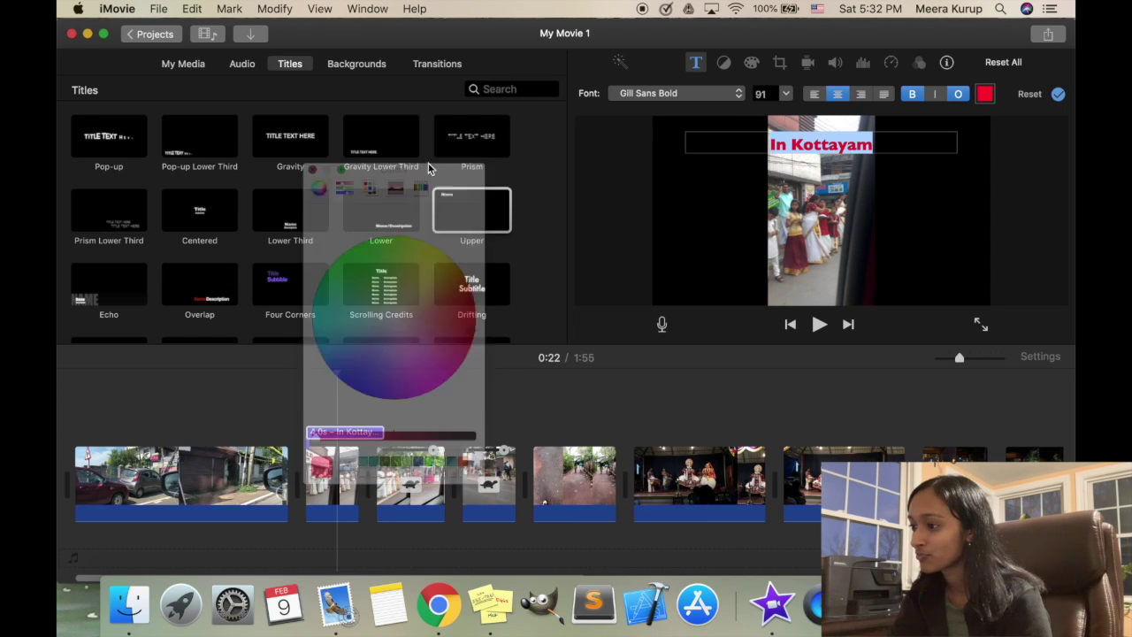
Step: Change the "In Kottayam" title's font to Georgia and make the text bold
{"action": "left_click", "coordinate": [703, 94]}
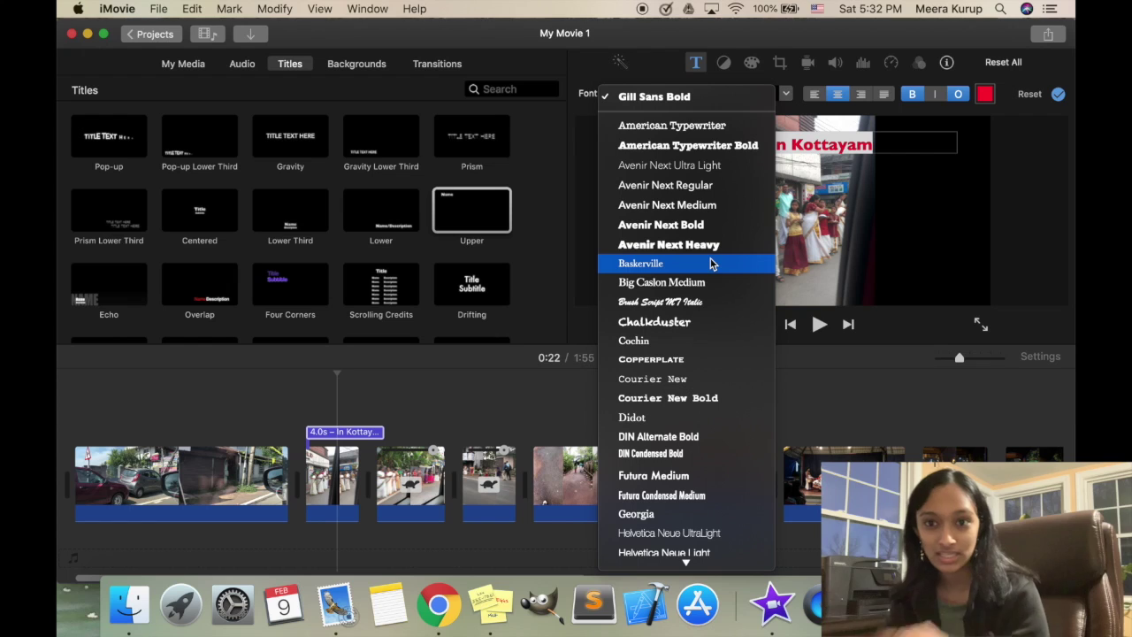
{"action": "scroll", "coordinate": [712, 264], "scroll_direction": "down", "scroll_amount": 5}
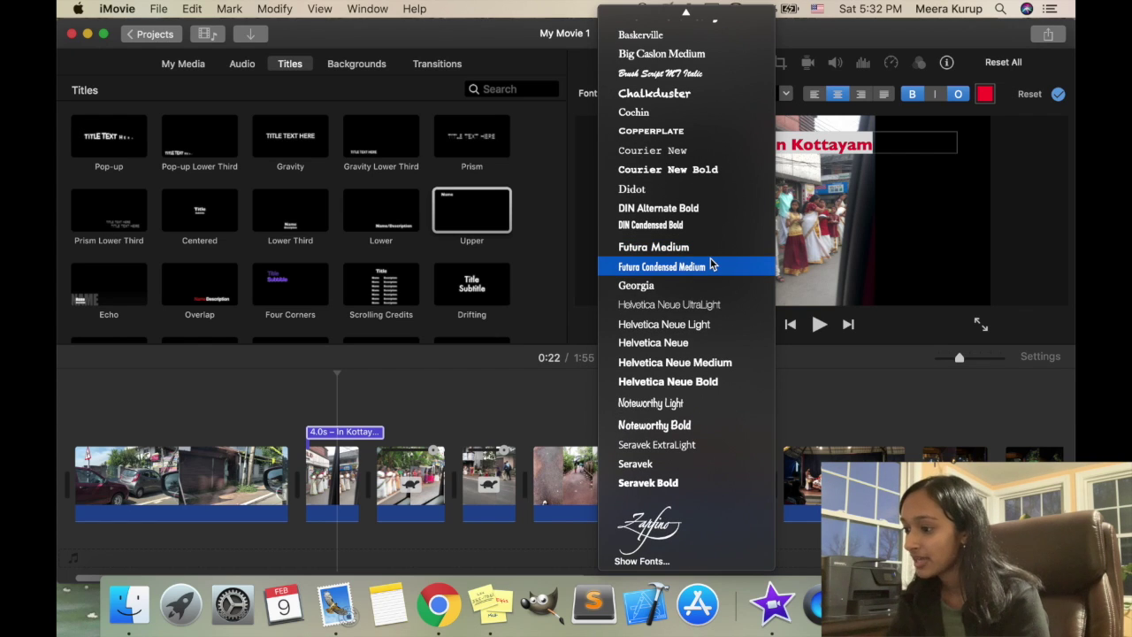
{"action": "scroll", "coordinate": [712, 331], "scroll_direction": "up", "scroll_amount": 1}
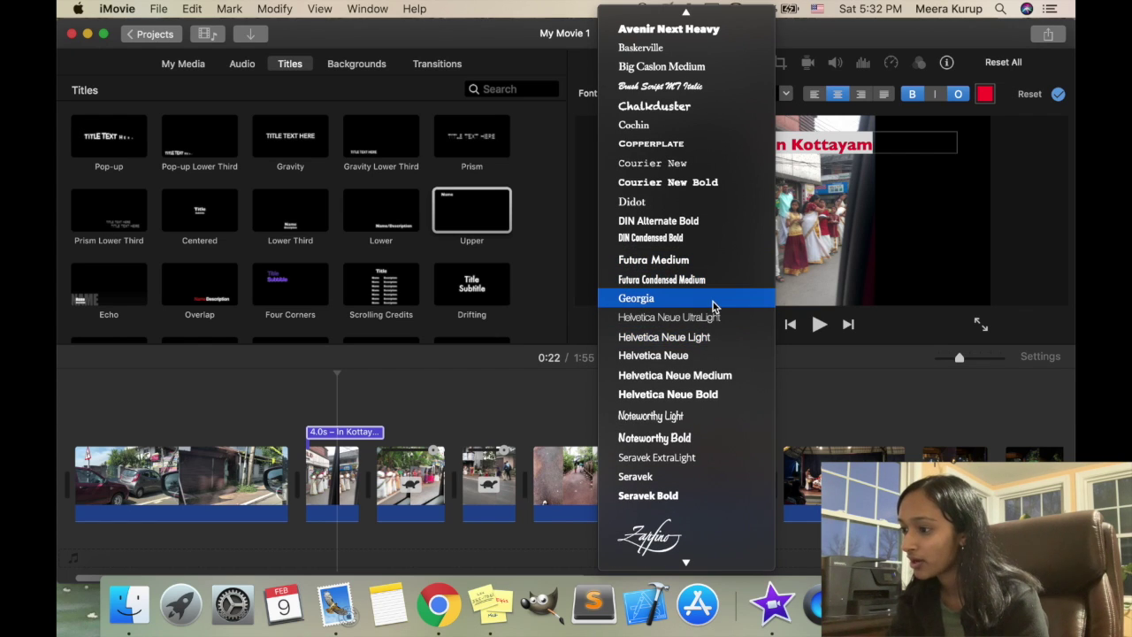
{"action": "scroll", "coordinate": [712, 305], "scroll_direction": "up", "scroll_amount": 4}
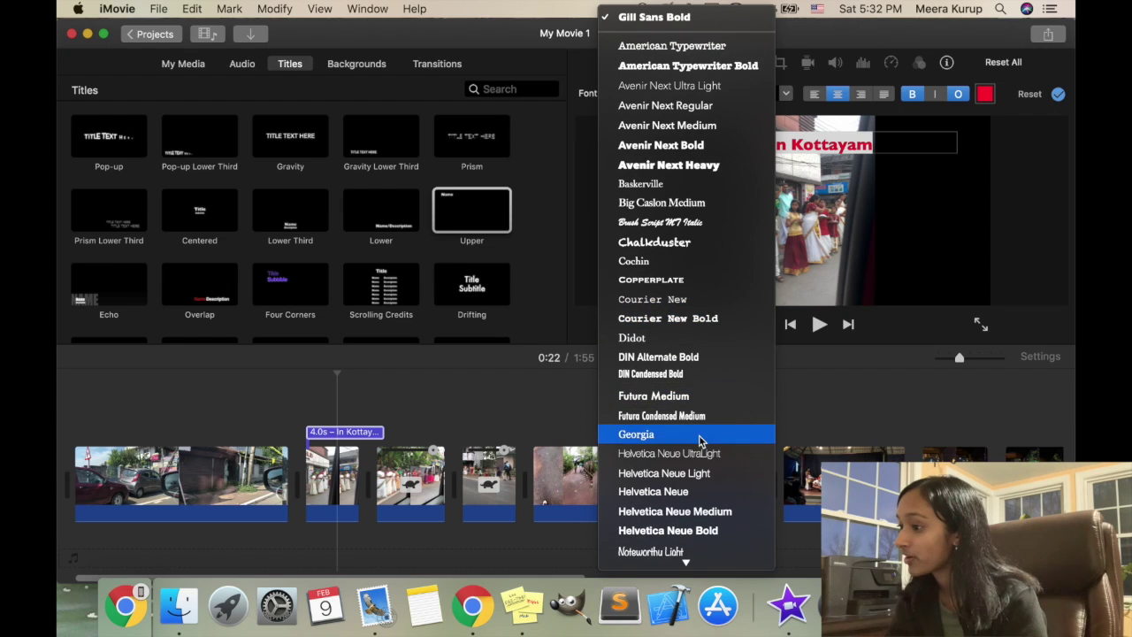
{"action": "left_click", "coordinate": [699, 435]}
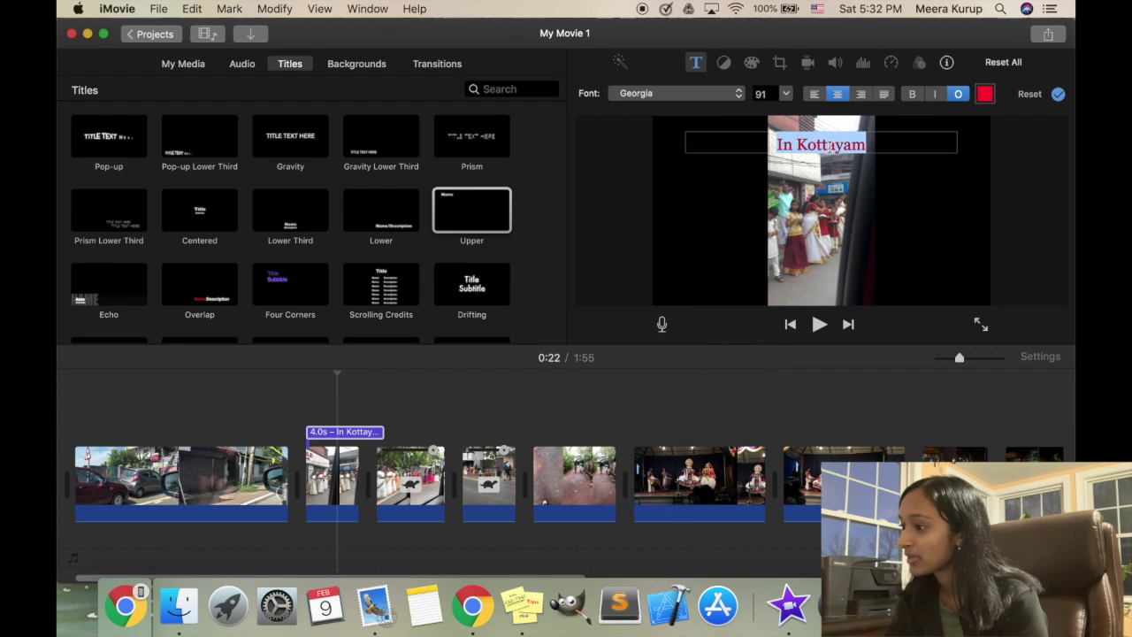
{"action": "left_click", "coordinate": [920, 96]}
{"action": "left_click", "coordinate": [902, 180]}
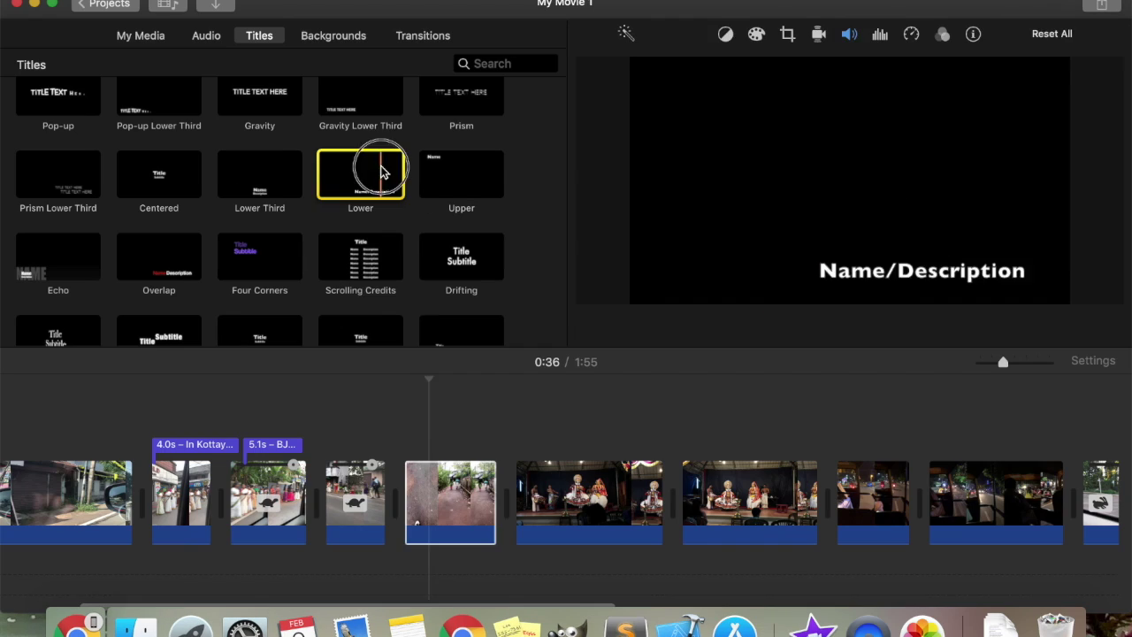
Step: Place a Lower title above the start of the reddish path clip and enter "Grandpa's neighborhood" as its text
{"action": "left_click_drag", "start_coordinate": [382, 171], "coordinate": [404, 416]}
{"action": "type", "text": "Grand"}
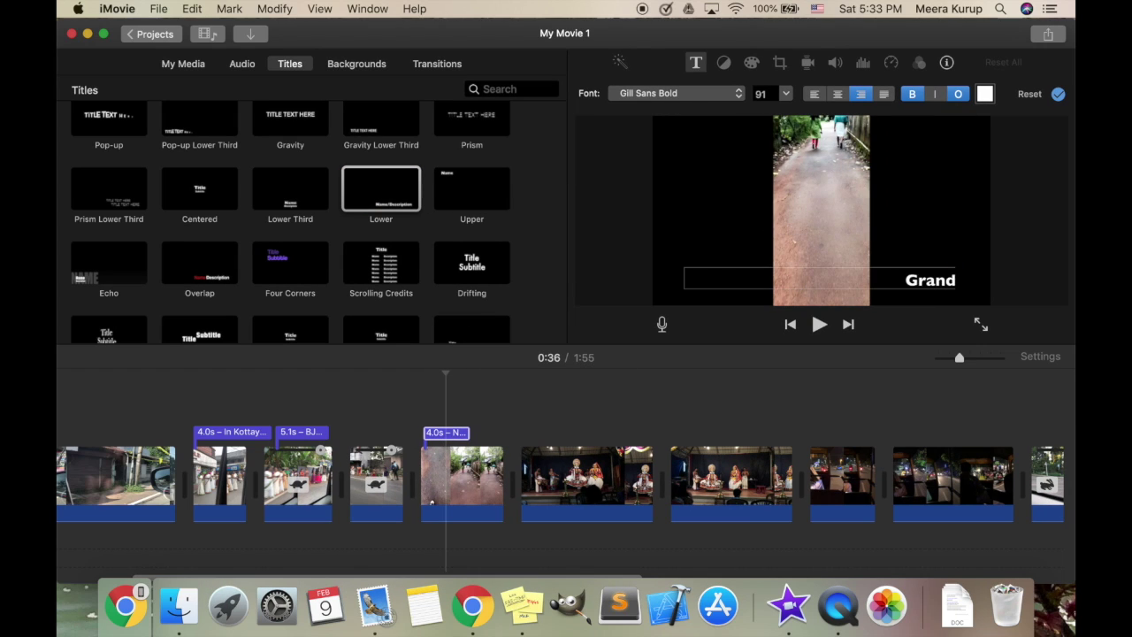
{"action": "type", "text": "pa's neighborhood"}
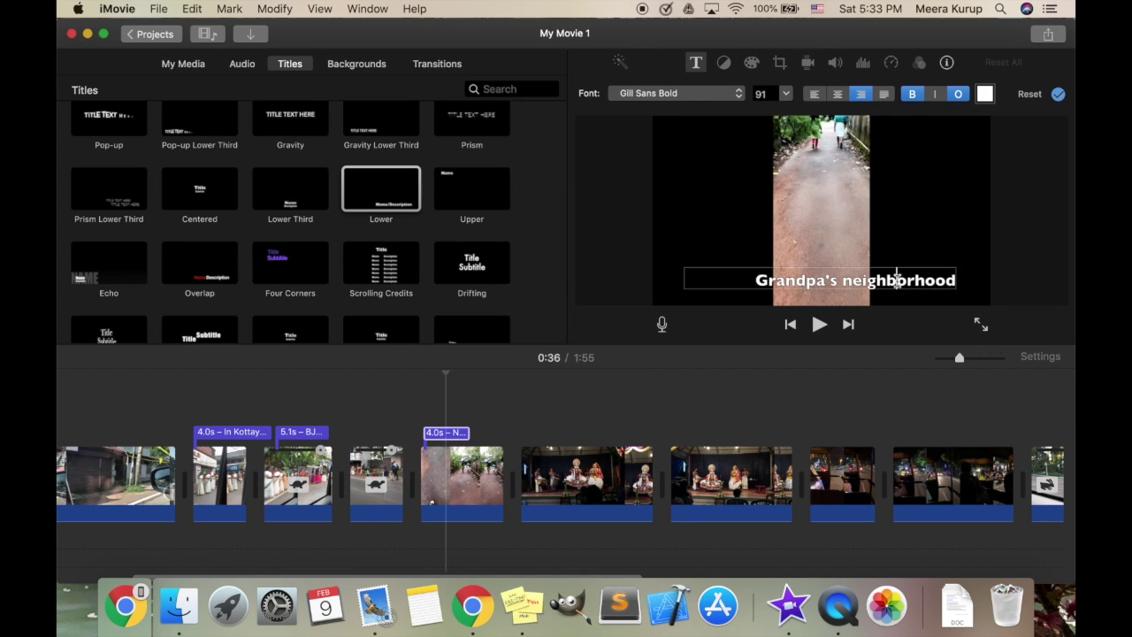
Step: Set the "Grandpa's neighborhood" title's font to Avenir Next Heavy
{"action": "triple_click", "coordinate": [897, 280]}
{"action": "left_click", "coordinate": [703, 93]}
{"action": "left_click", "coordinate": [680, 245]}
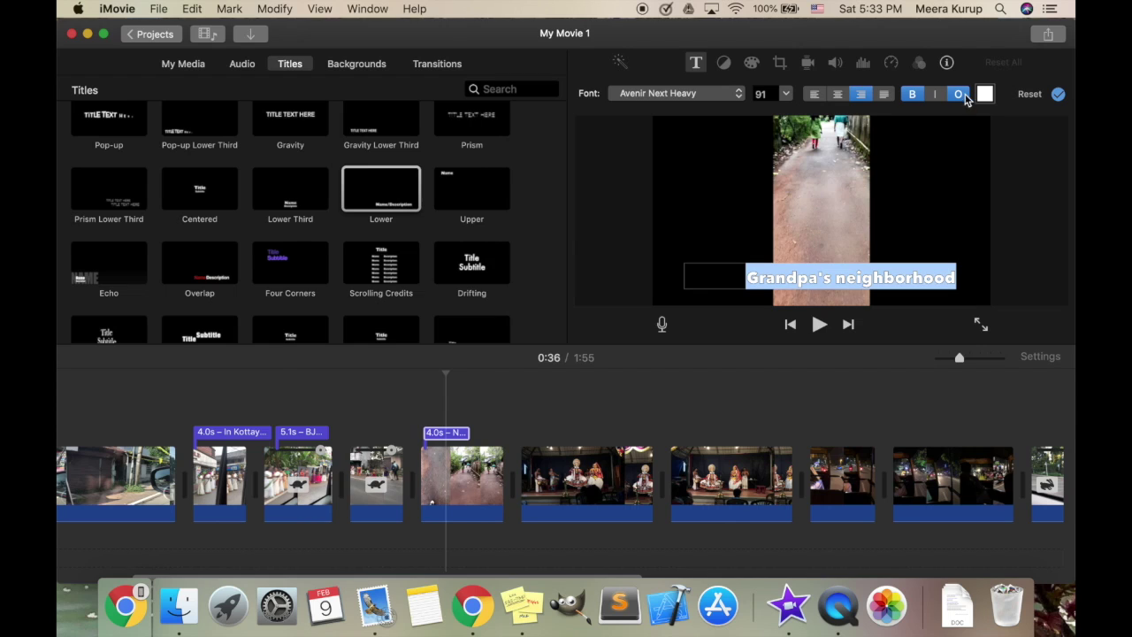
Step: Color the "Grandpa's neighborhood" title dark green and center its text
{"action": "left_click", "coordinate": [984, 94]}
{"action": "left_click", "coordinate": [367, 240]}
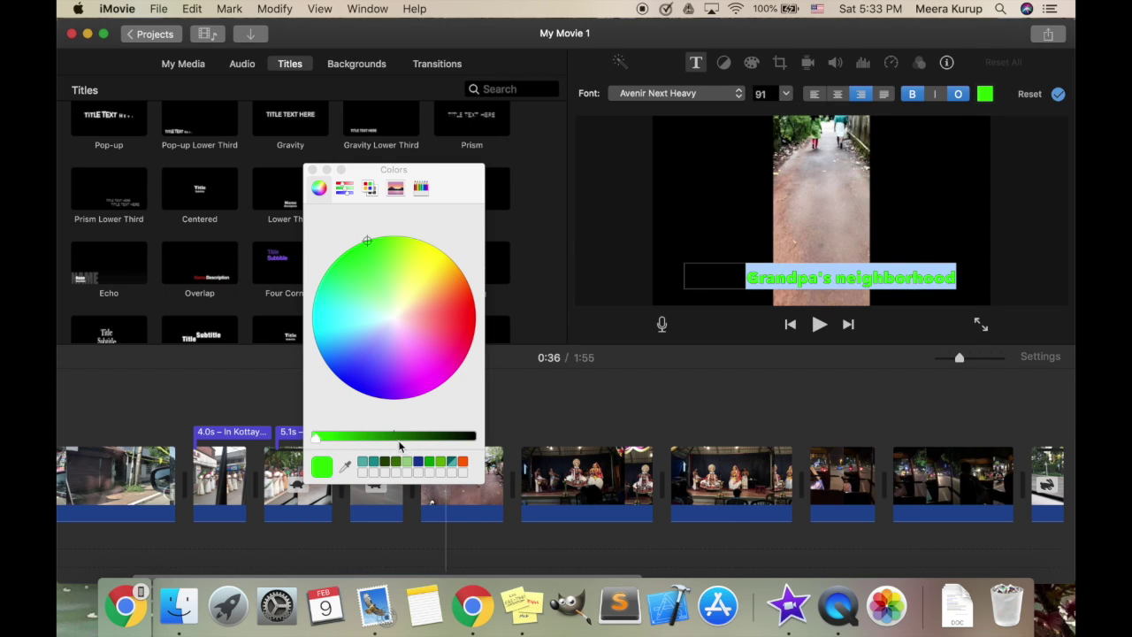
{"action": "left_click", "coordinate": [395, 438]}
{"action": "left_click", "coordinate": [836, 94]}
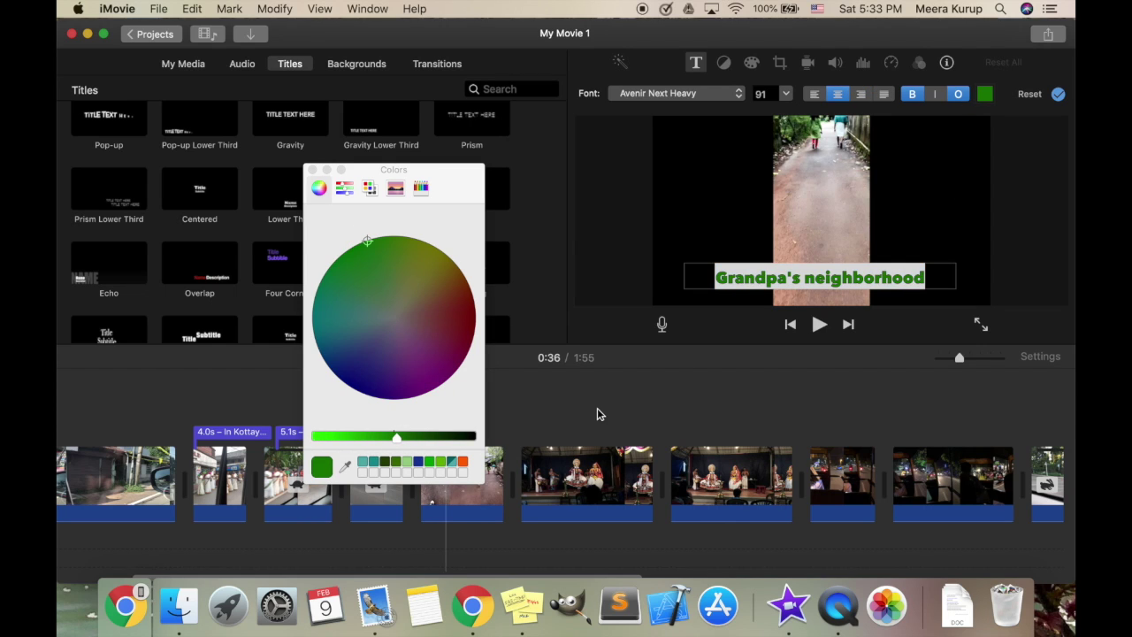
{"action": "left_click", "coordinate": [312, 169]}
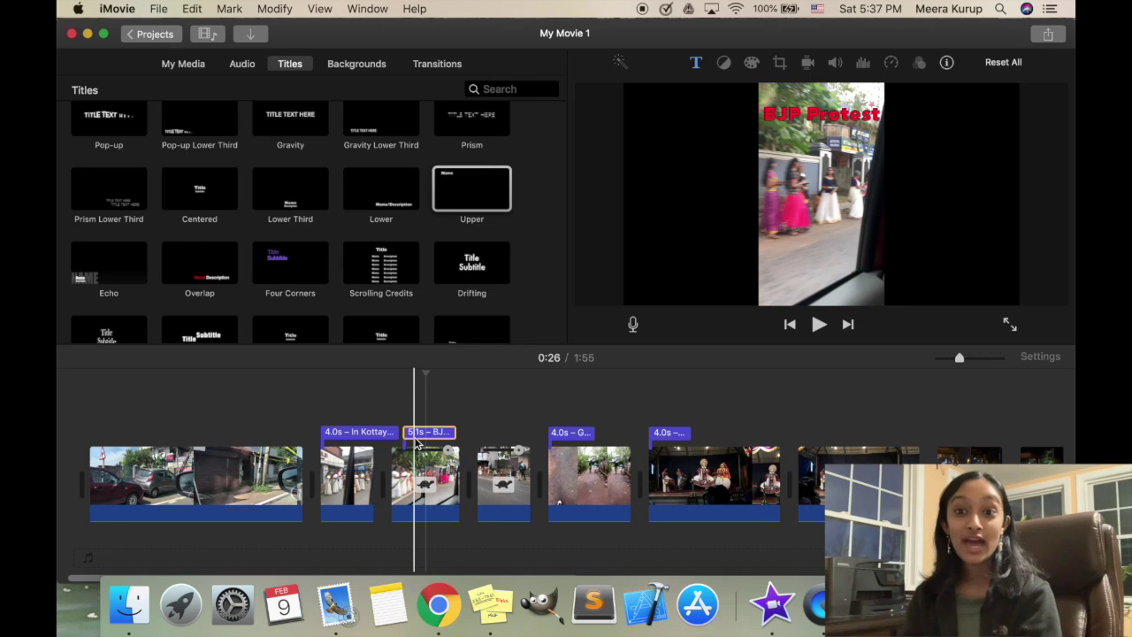
Step: Browse the map backgrounds and place the Blue Marble Globe at the very start of the timeline
{"action": "left_click", "coordinate": [356, 64]}
{"action": "scroll", "coordinate": [306, 221], "scroll_direction": "up", "scroll_amount": 3}
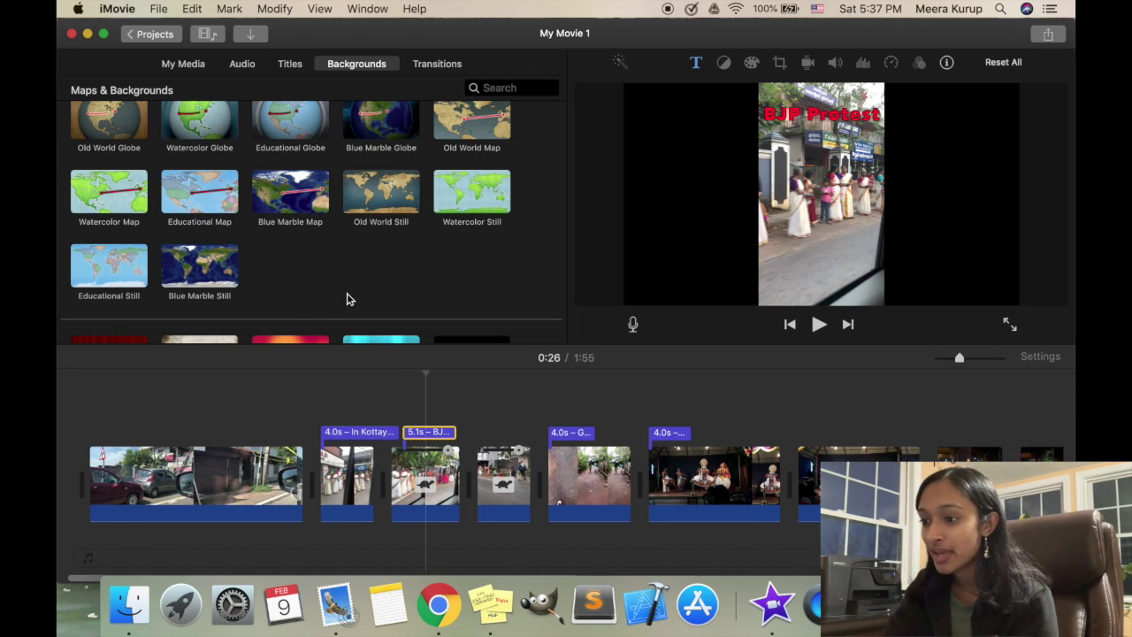
{"action": "scroll", "coordinate": [346, 299], "scroll_direction": "up", "scroll_amount": 1}
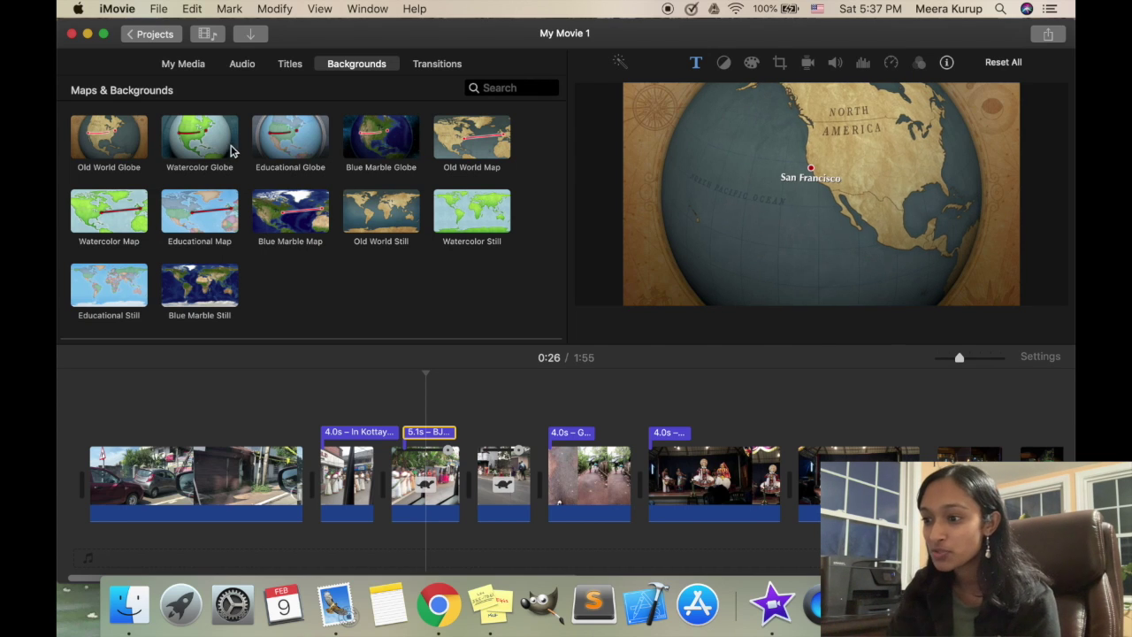
{"action": "mouse_move", "coordinate": [204, 157]}
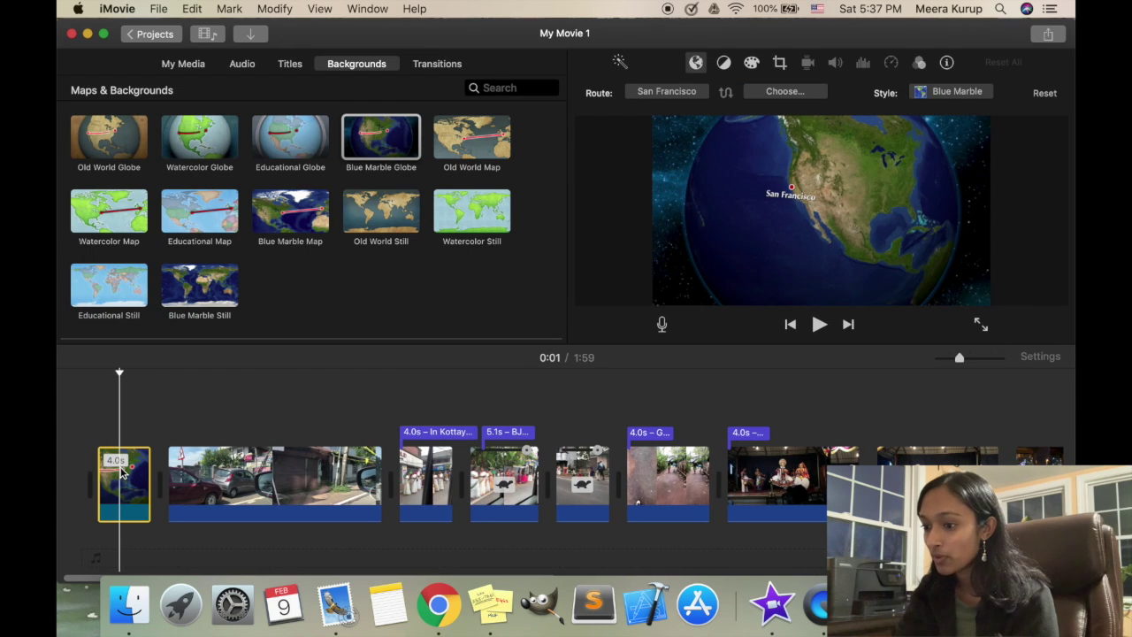
Step: Set the start location of the globe map's route to Boston, Massachusetts, U.S.A
{"action": "left_click", "coordinate": [692, 96]}
{"action": "left_click", "coordinate": [656, 137]}
{"action": "type", "text": "Boston"}
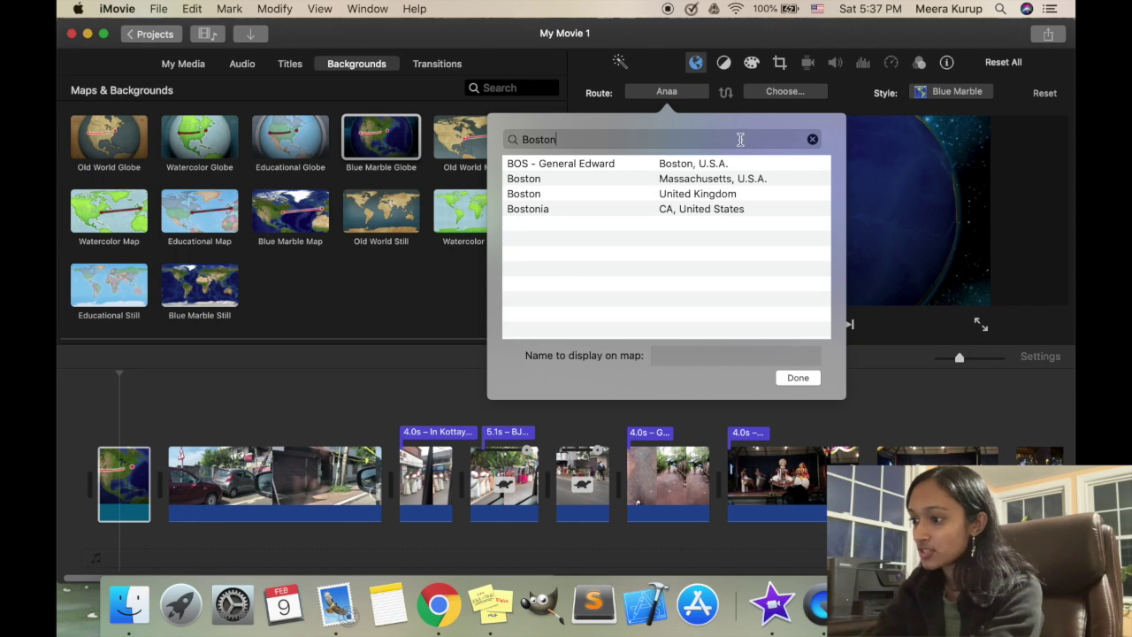
{"action": "left_click", "coordinate": [729, 182]}
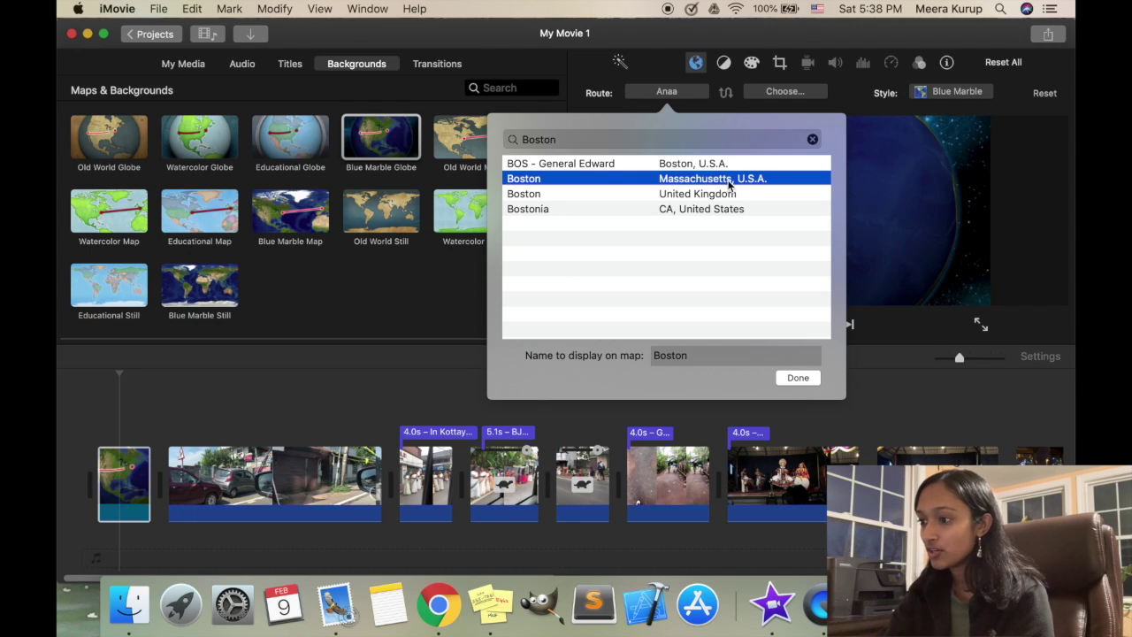
{"action": "double_click", "coordinate": [719, 178]}
Step: Set the end location of the globe map's route to Kochi, Kerala, India
{"action": "left_click", "coordinate": [801, 91]}
{"action": "type", "text": "kerala"}
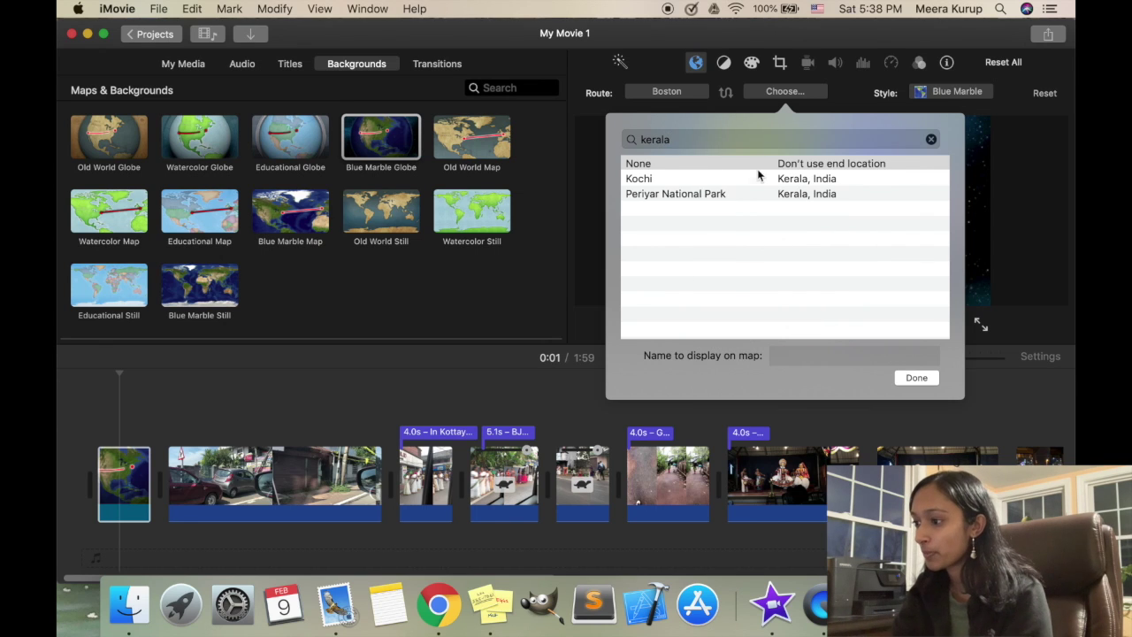
{"action": "left_click", "coordinate": [749, 182]}
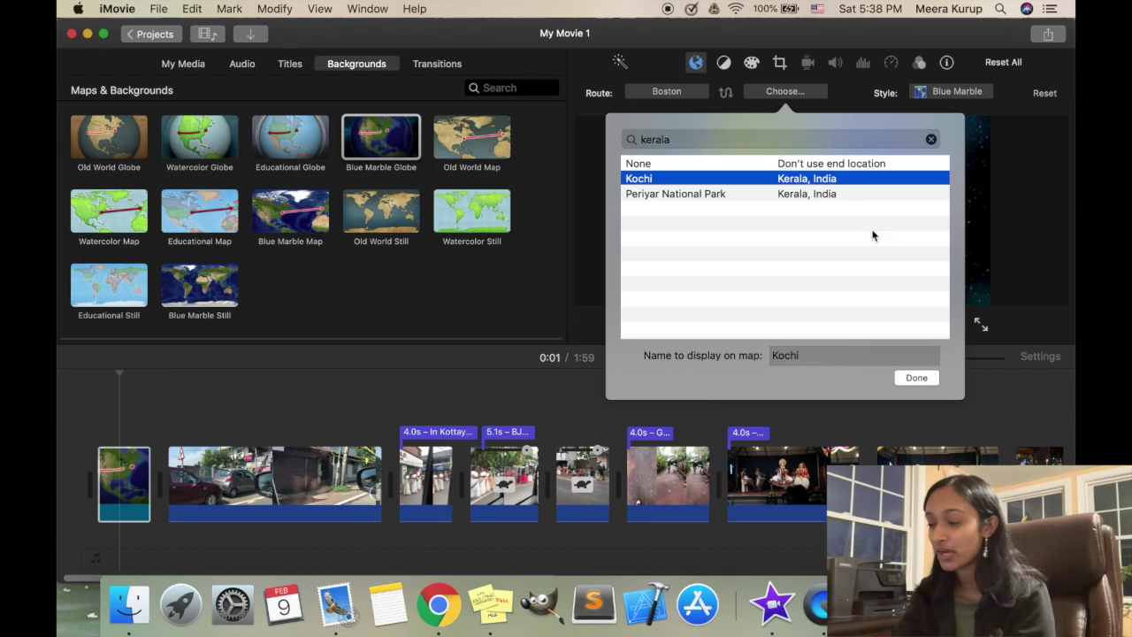
{"action": "left_click", "coordinate": [914, 378]}
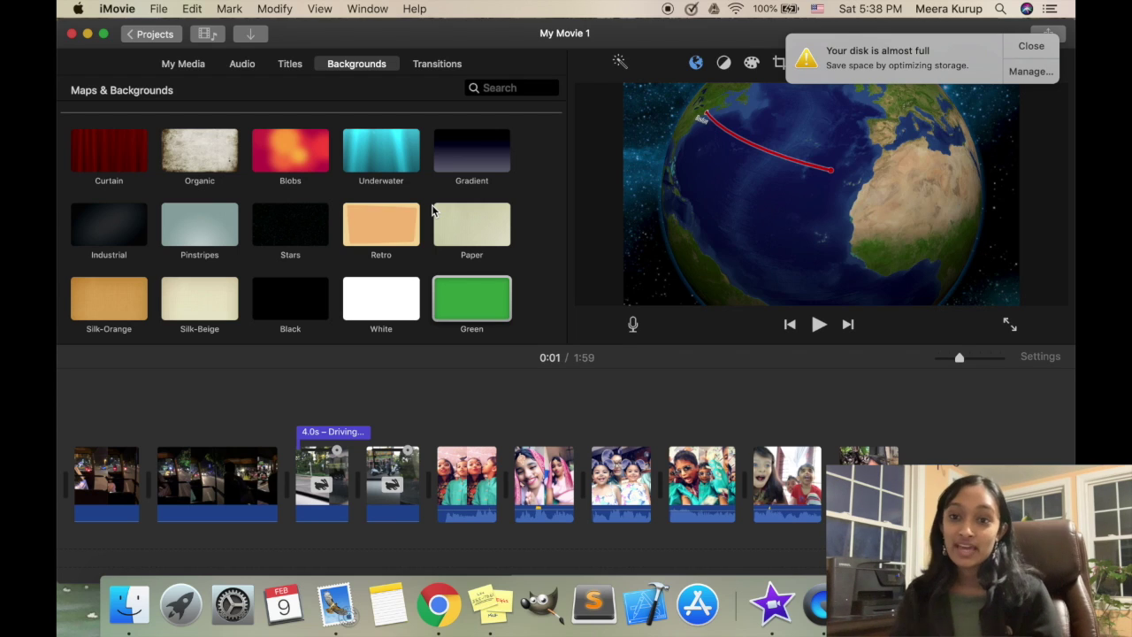
Step: Insert the Underwater background between the last sped-up clip and the first selfie clip of the cousins
{"action": "scroll", "coordinate": [246, 220], "scroll_direction": "up", "scroll_amount": 2}
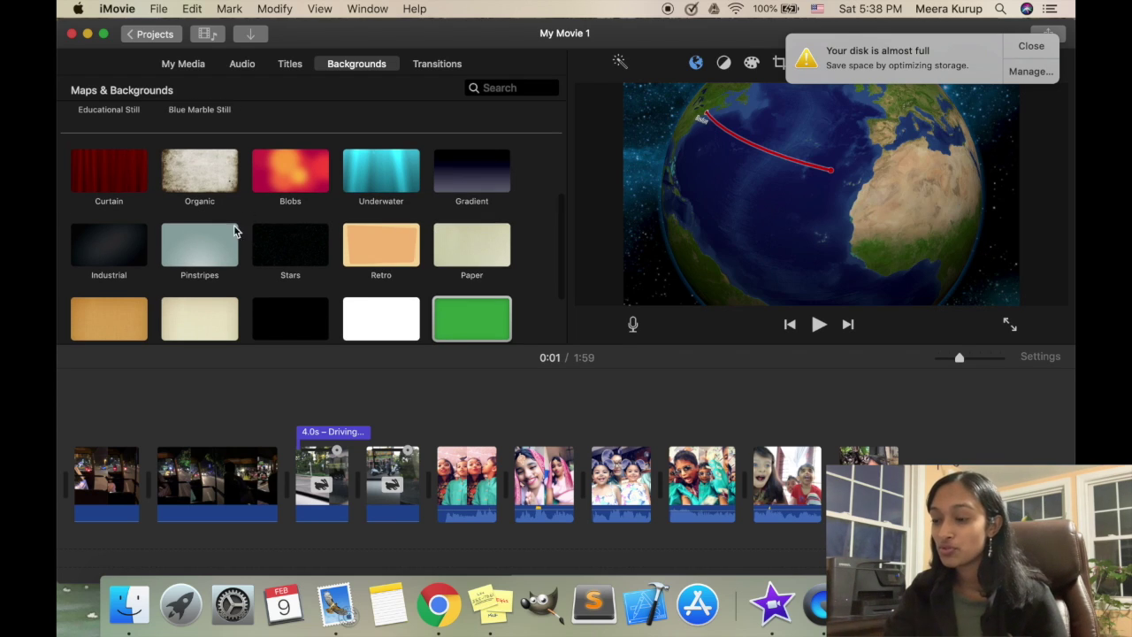
{"action": "left_click", "coordinate": [399, 184]}
{"action": "left_click_drag", "start_coordinate": [399, 184], "coordinate": [434, 477]}
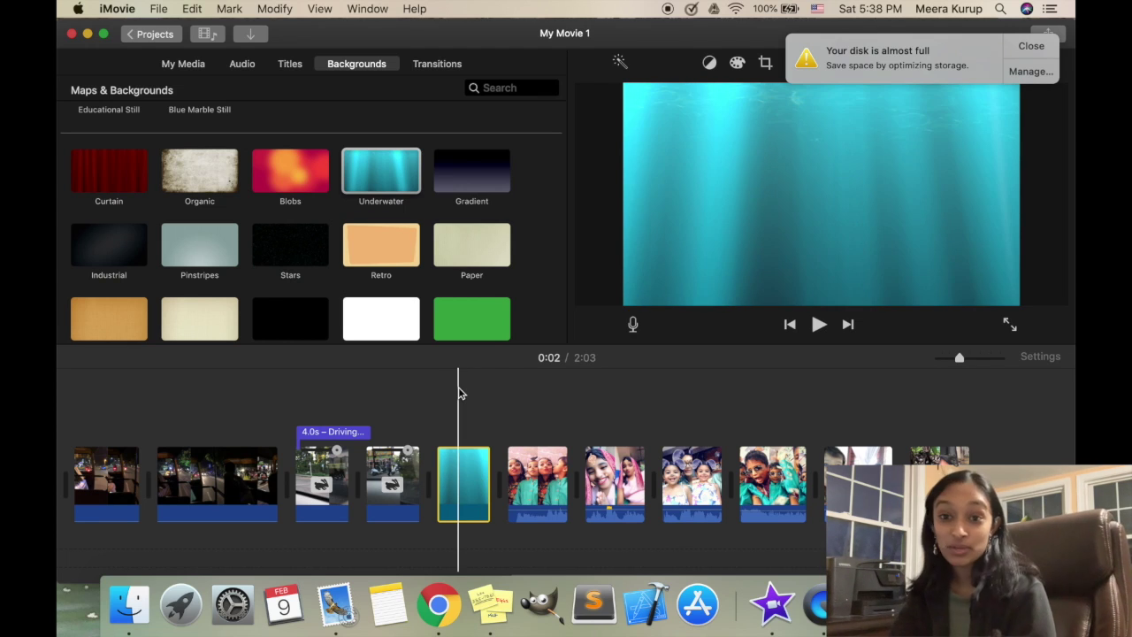
Step: Dismiss the disk space notification and place a Centered title above the Underwater background clip
{"action": "scroll", "coordinate": [378, 208], "scroll_direction": "up", "scroll_amount": 2}
{"action": "left_click", "coordinate": [294, 64]}
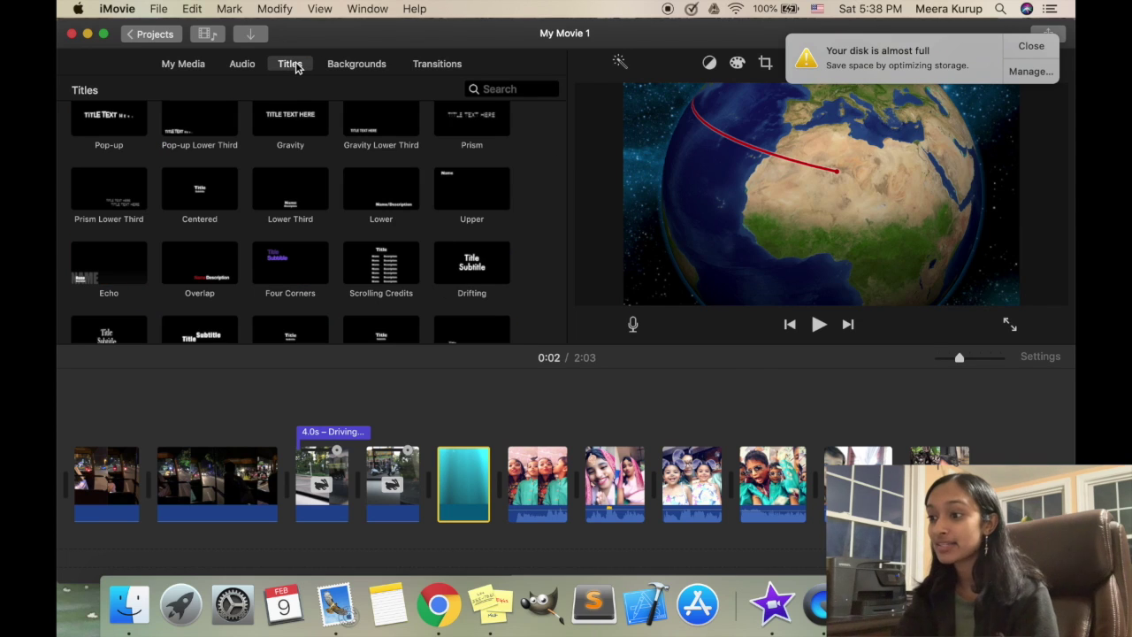
{"action": "left_click", "coordinate": [1030, 54]}
{"action": "scroll", "coordinate": [277, 239], "scroll_direction": "up", "scroll_amount": 3}
{"action": "scroll", "coordinate": [278, 237], "scroll_direction": "down", "scroll_amount": 2}
{"action": "scroll", "coordinate": [279, 237], "scroll_direction": "down", "scroll_amount": 2}
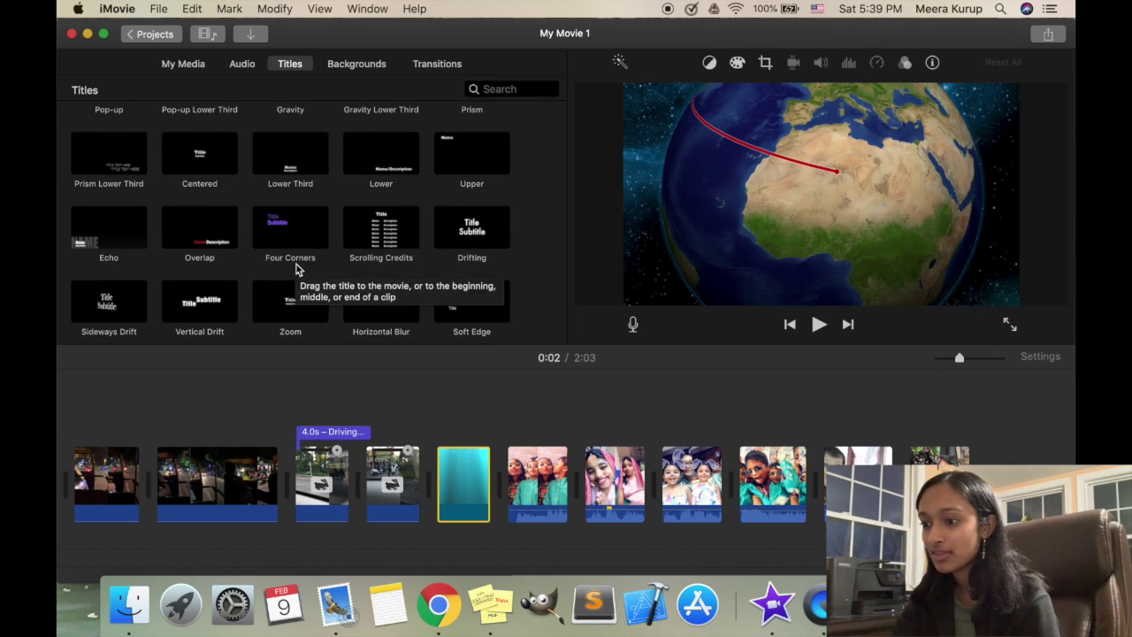
{"action": "scroll", "coordinate": [297, 268], "scroll_direction": "up", "scroll_amount": 1}
{"action": "left_click", "coordinate": [213, 184]}
{"action": "left_click_drag", "start_coordinate": [212, 188], "coordinate": [438, 431]}
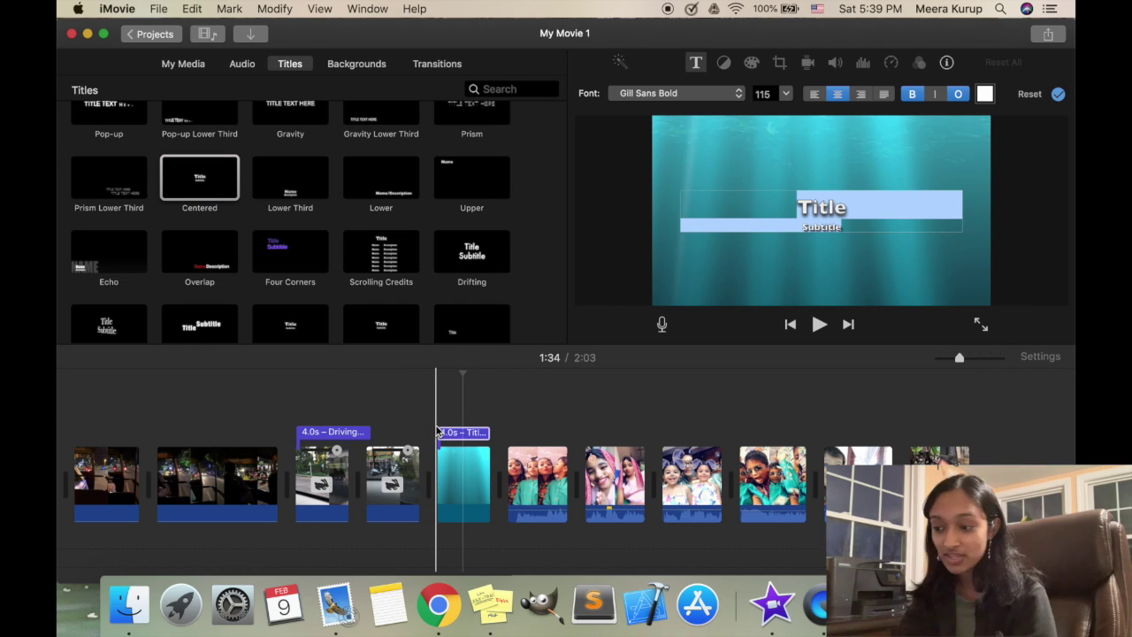
Step: Replace the main text of the centered title over the Underwater clip with "Spending Time with Cousins"
{"action": "left_click", "coordinate": [464, 438]}
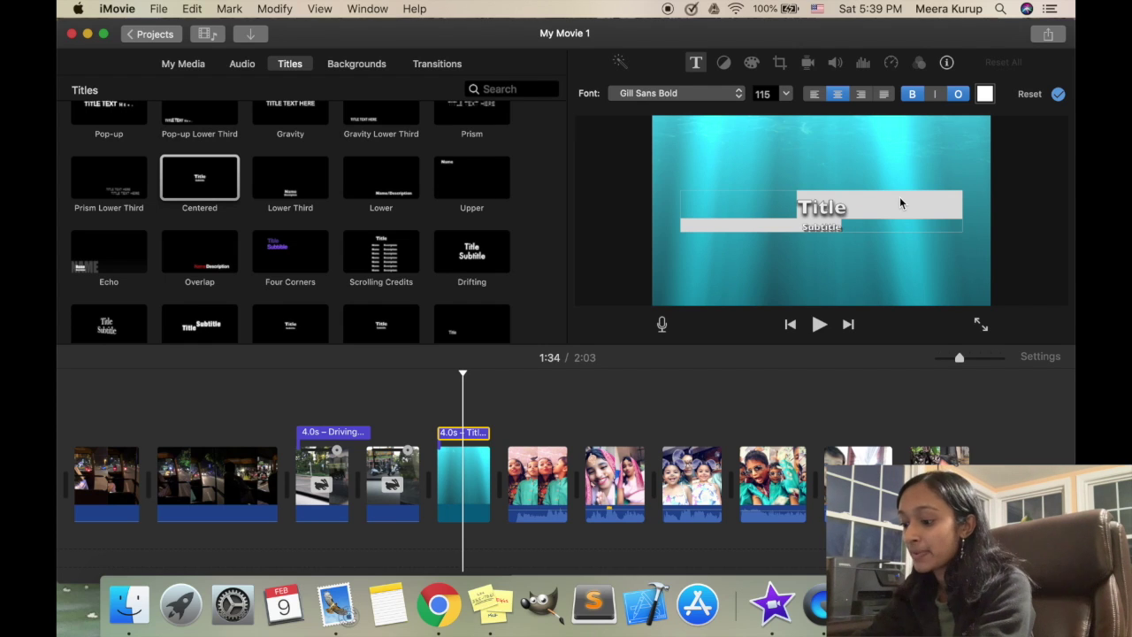
{"action": "left_click", "coordinate": [846, 205]}
{"action": "double_click", "coordinate": [846, 205]}
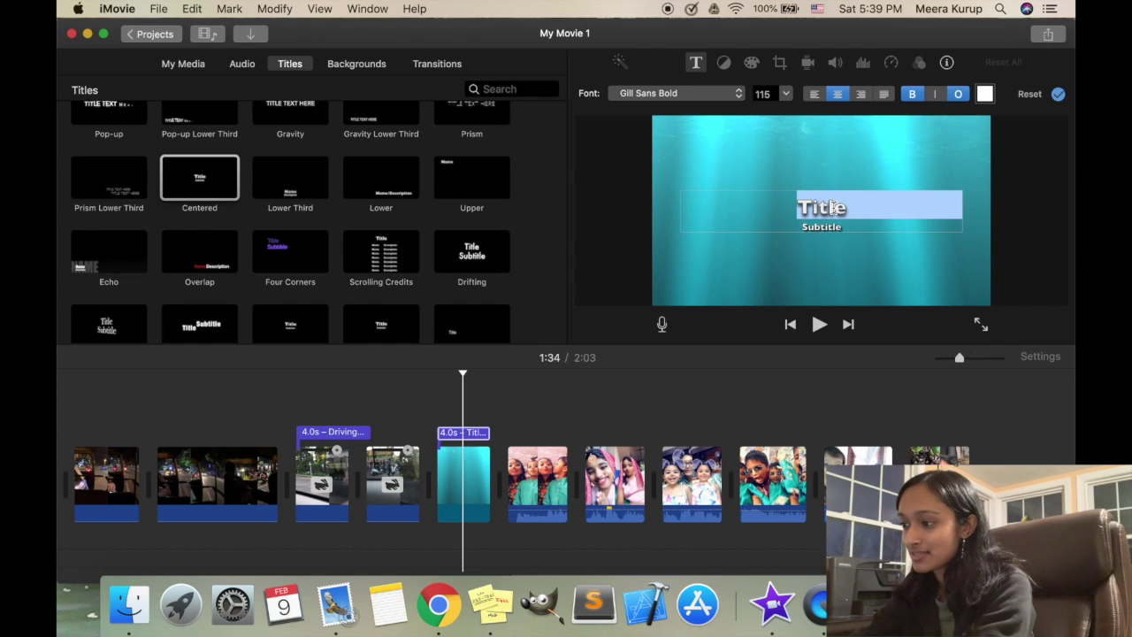
{"action": "double_click", "coordinate": [833, 207]}
{"action": "type", "text": "Spen"}
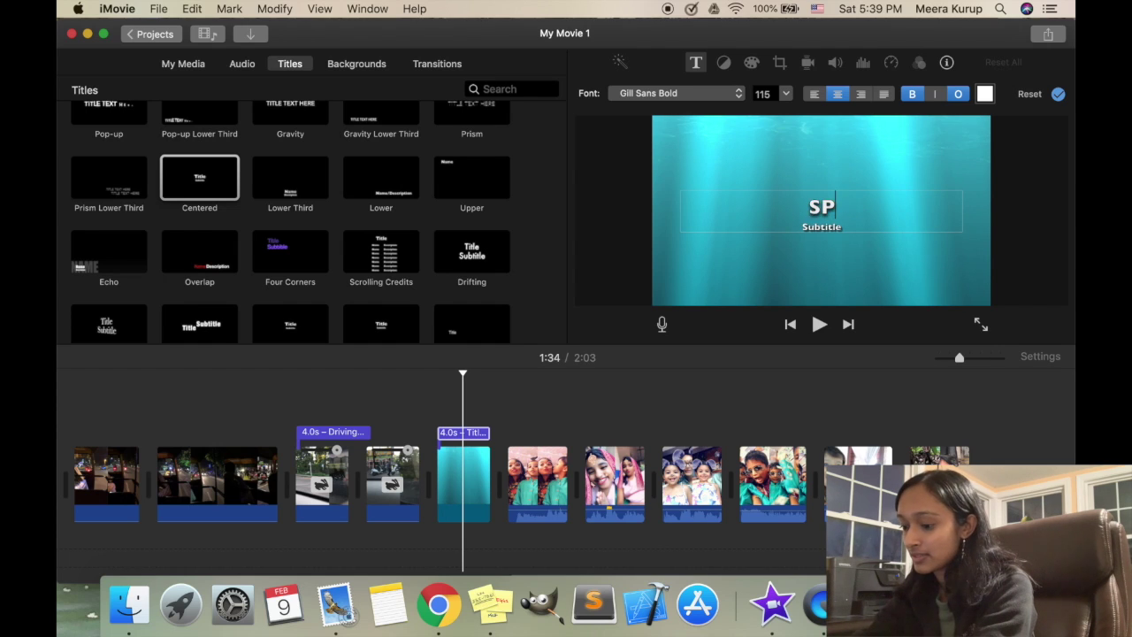
{"action": "type", "text": "dings"}
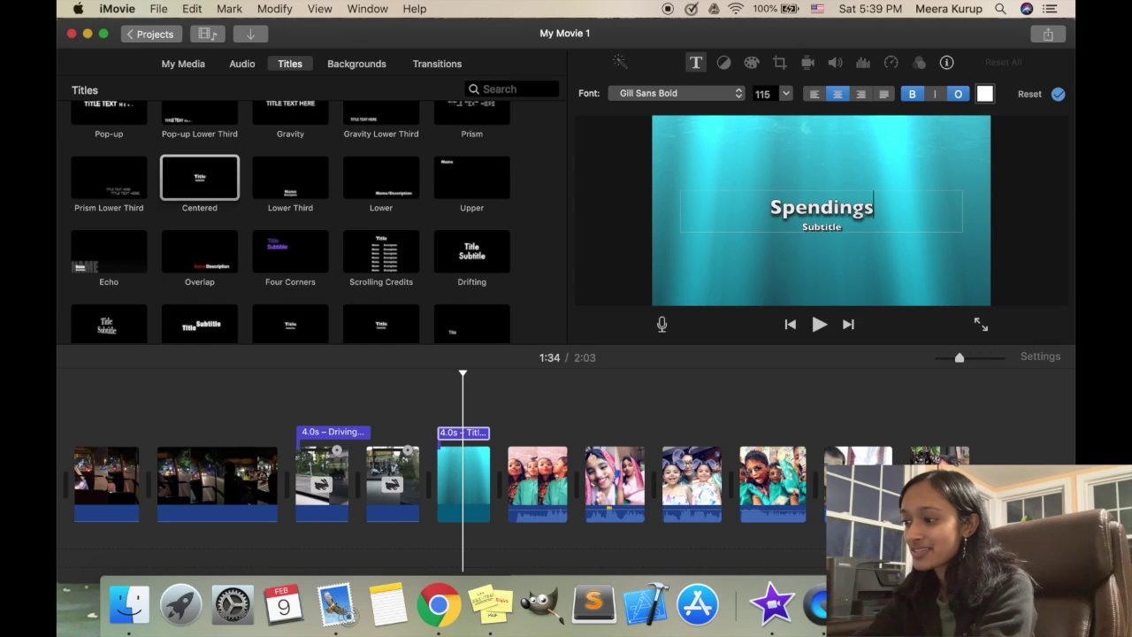
{"action": "key", "text": "BackSpace"}
{"action": "type", "text": "TIme wi"}
{"action": "key", "text": "BackSpace"}
{"action": "key", "text": "BackSpace"}
{"action": "key", "text": "BackSpace"}
{"action": "key", "text": "BackSpace"}
{"action": "key", "text": "BackSpace"}
{"action": "key", "text": "BackSpace"}
{"action": "type", "text": "ime with "}
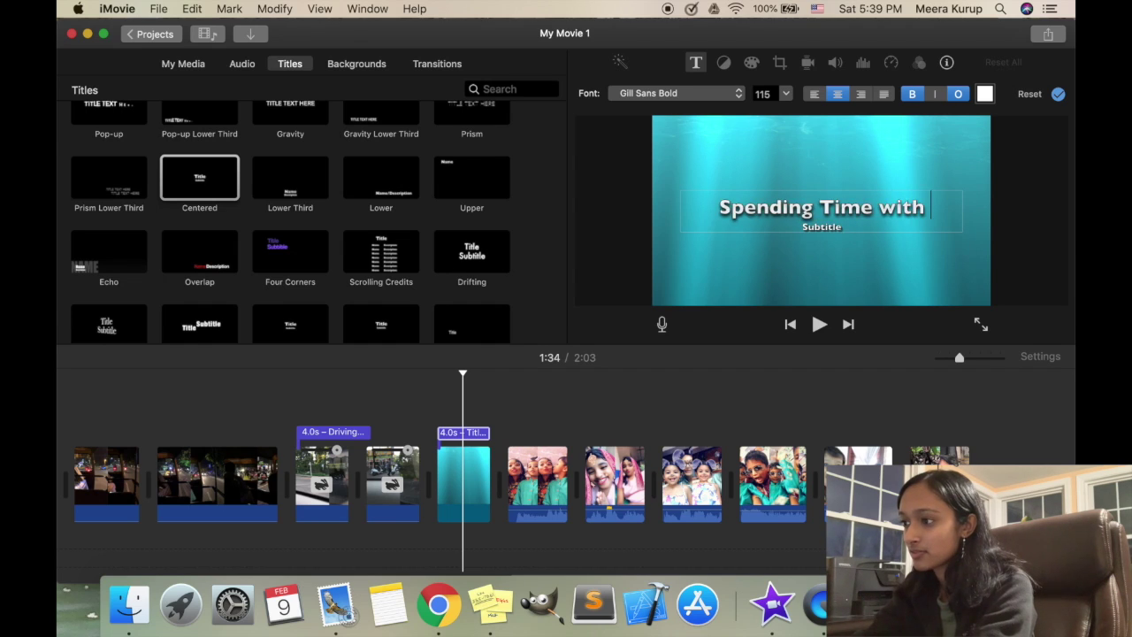
{"action": "type", "text": "Cousi"}
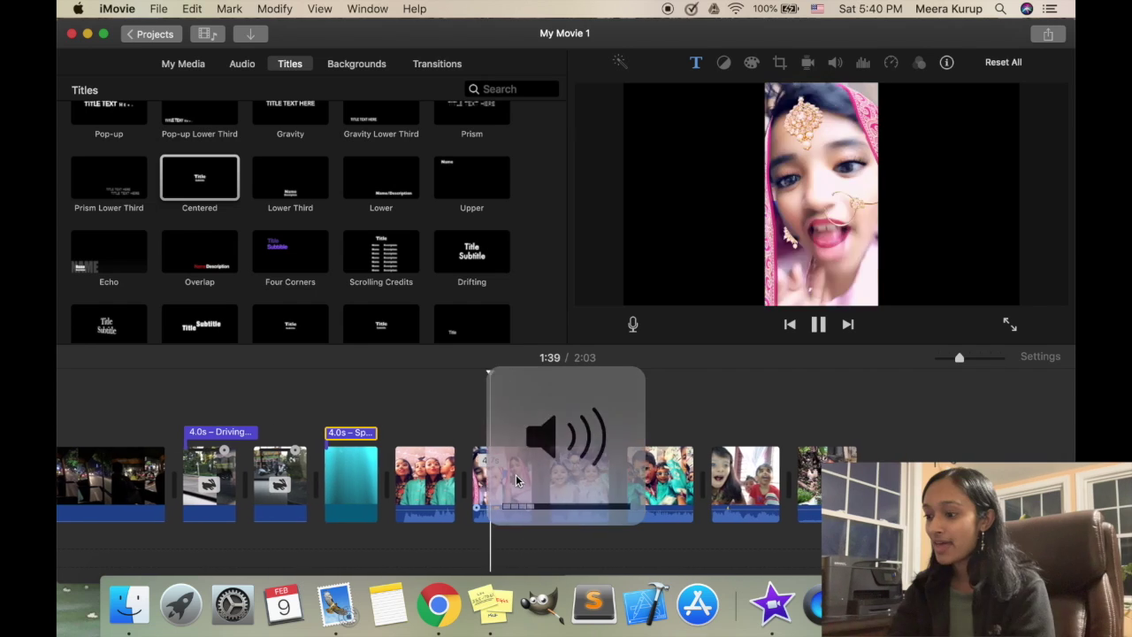
Step: Stop the playback and add the Blobs background after the last clip of the timeline
{"action": "key", "text": "space"}
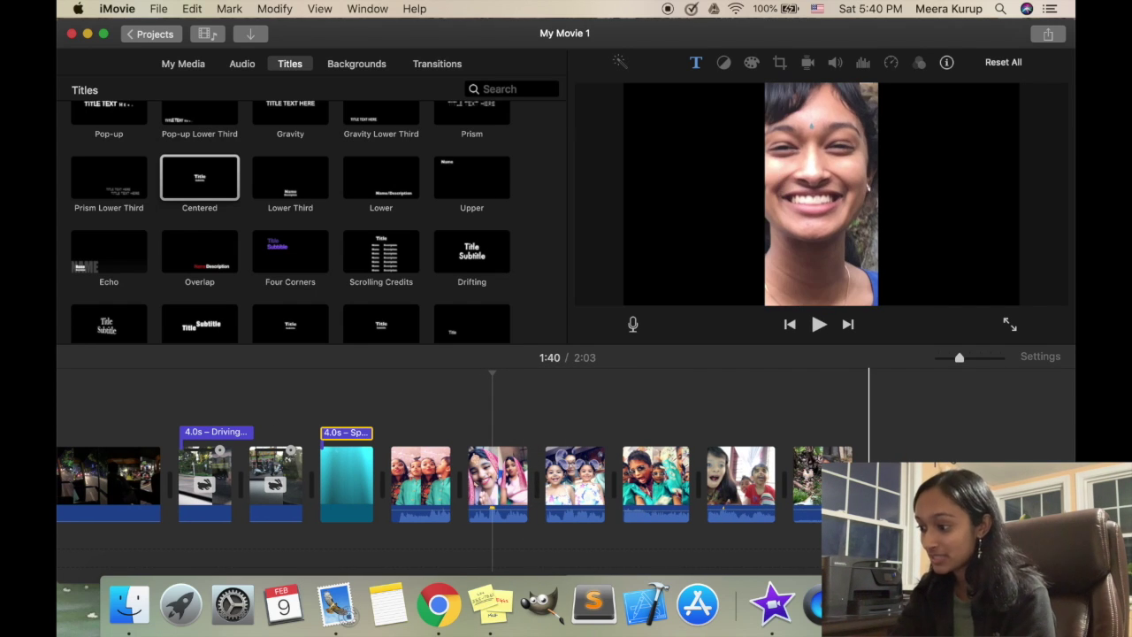
{"action": "scroll", "coordinate": [313, 235], "scroll_direction": "up", "scroll_amount": 3}
{"action": "left_click", "coordinate": [357, 64]}
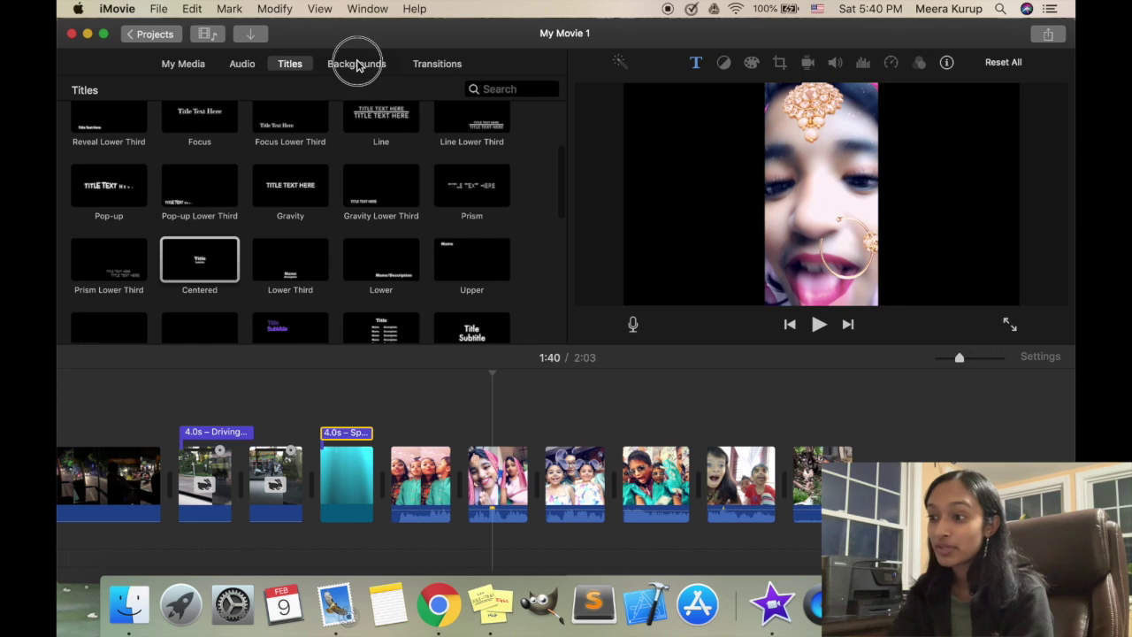
{"action": "scroll", "coordinate": [256, 274], "scroll_direction": "down", "scroll_amount": 3}
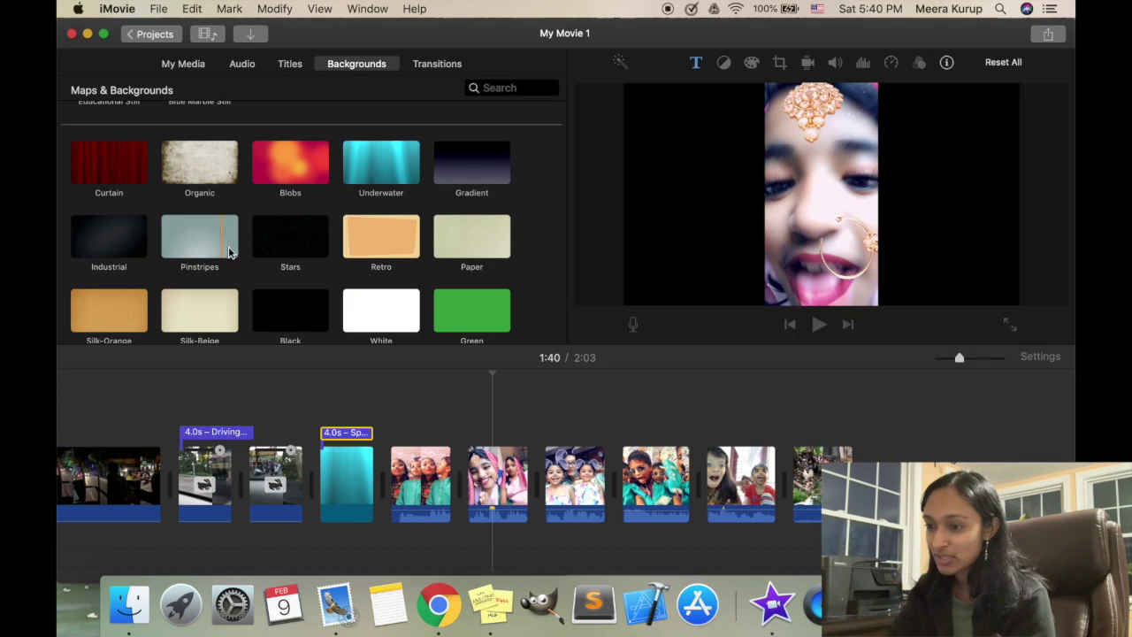
{"action": "left_click_drag", "start_coordinate": [274, 178], "coordinate": [871, 450]}
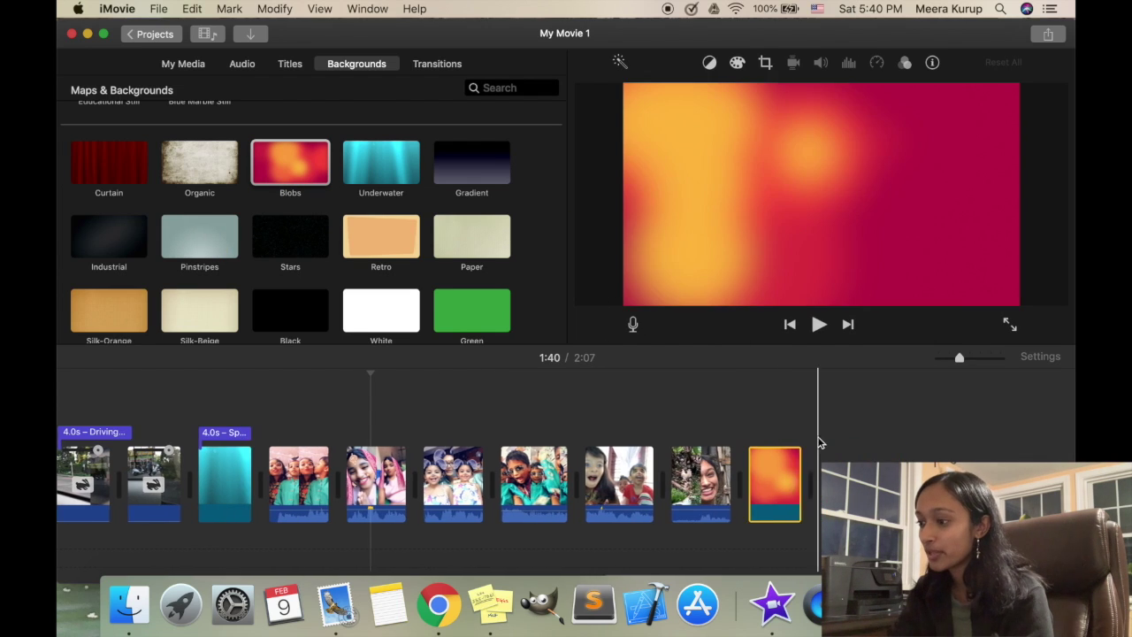
Step: Place a Prism title above the Blobs background clip and set its text to "THANK YOU FOR WATCHING!"
{"action": "left_click", "coordinate": [290, 64]}
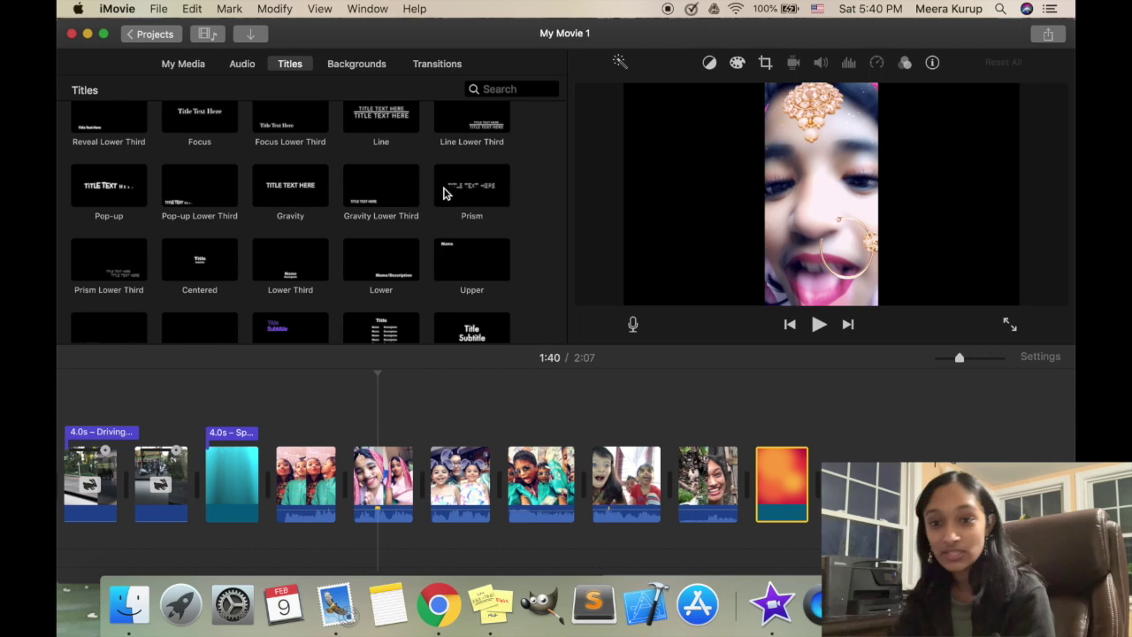
{"action": "left_click_drag", "start_coordinate": [444, 190], "coordinate": [782, 477]}
{"action": "type", "text": "TH"}
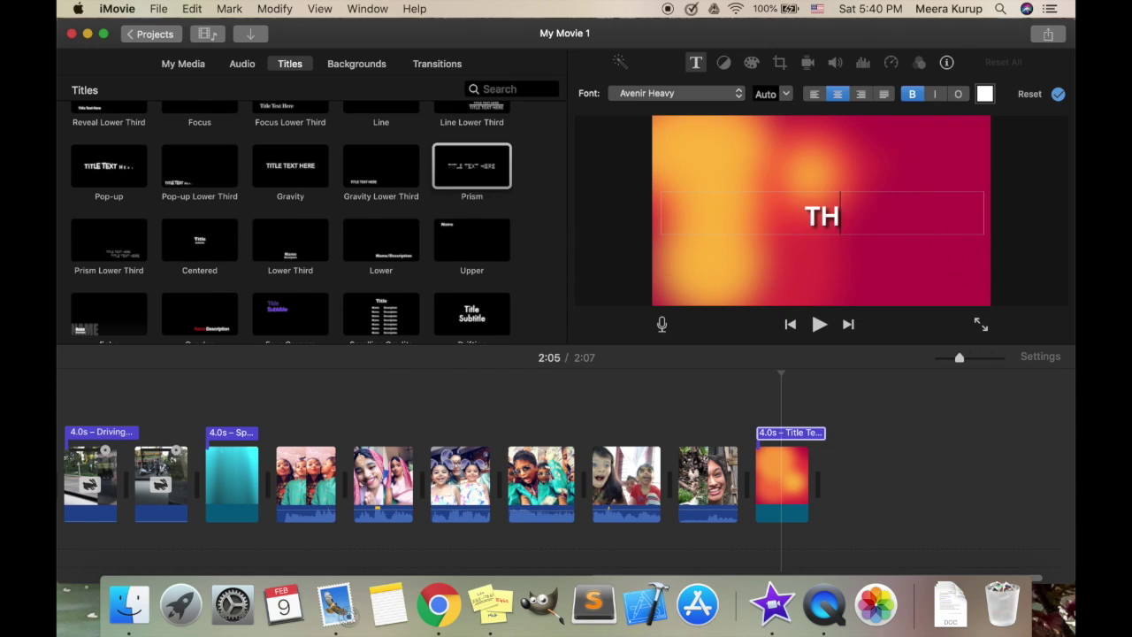
{"action": "type", "text": "ANK YOU FOR WATCHING!"}
Step: Format the whole "THANK YOU FOR WATCHING!" title in the Avenir Next Heavy font with a light yellow-orange colour
{"action": "key", "text": "super+a"}
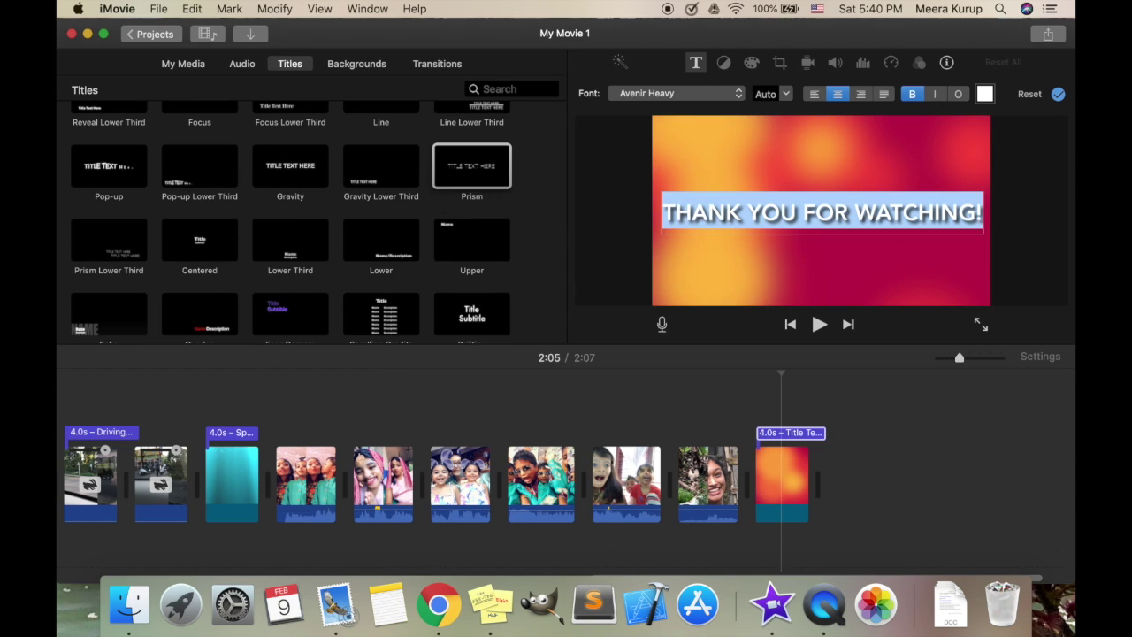
{"action": "left_click", "coordinate": [698, 93]}
{"action": "left_click", "coordinate": [672, 282]}
{"action": "left_click", "coordinate": [984, 93]}
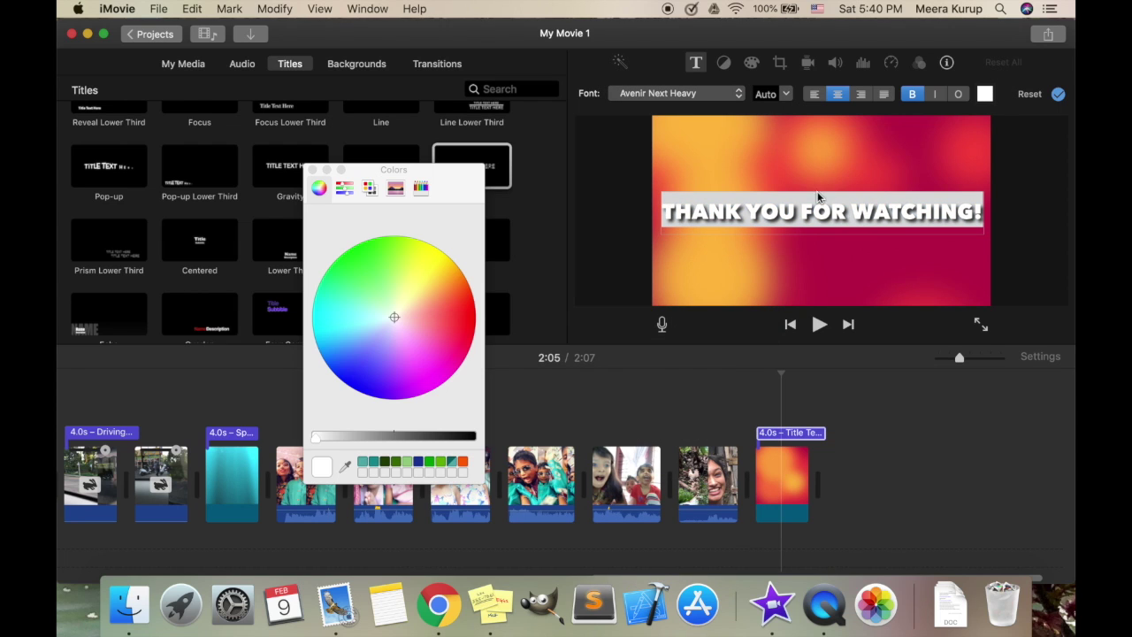
{"action": "left_click_drag", "start_coordinate": [383, 265], "coordinate": [422, 294]}
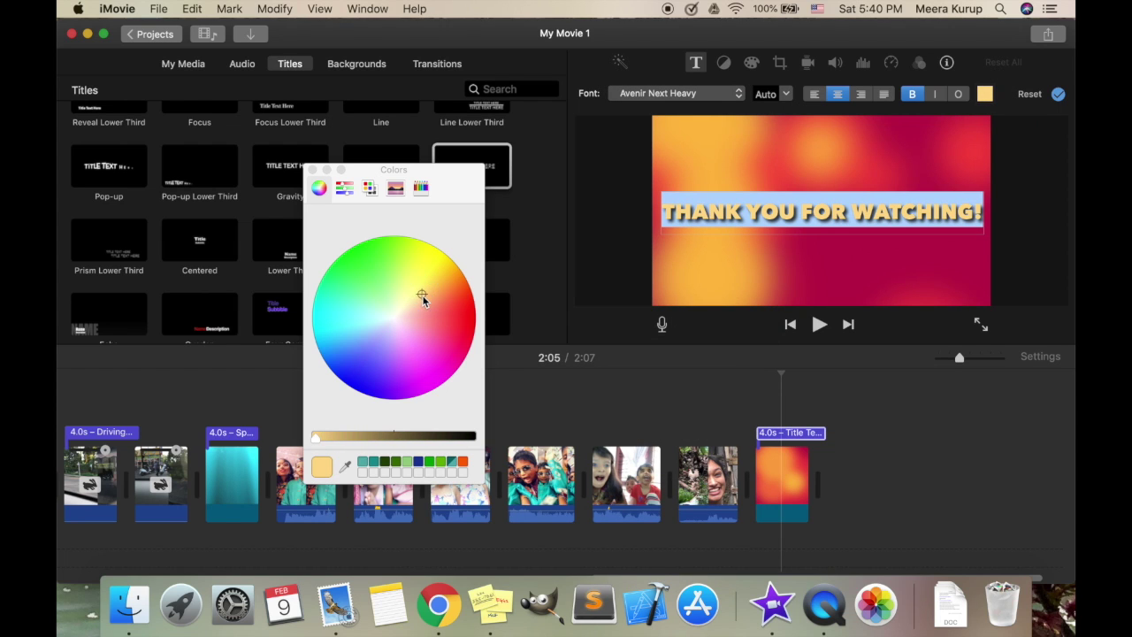
{"action": "left_click", "coordinate": [313, 169]}
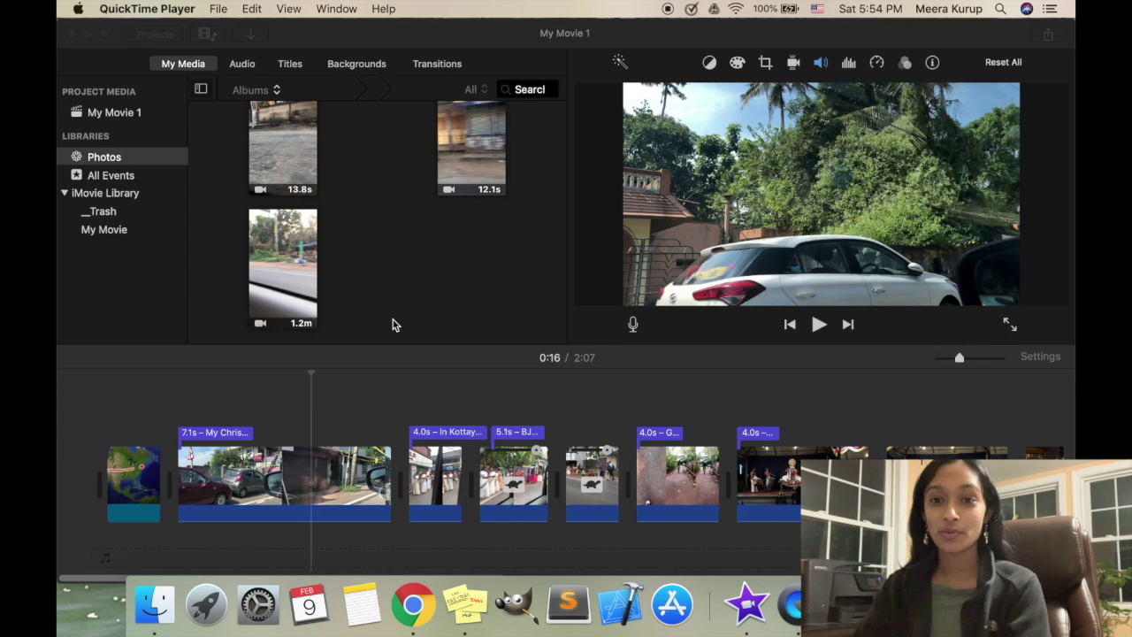
Step: Find the song Kerala Music in the iTunes audio library and place it under the clips from the start of the timeline
{"action": "left_click", "coordinate": [252, 71]}
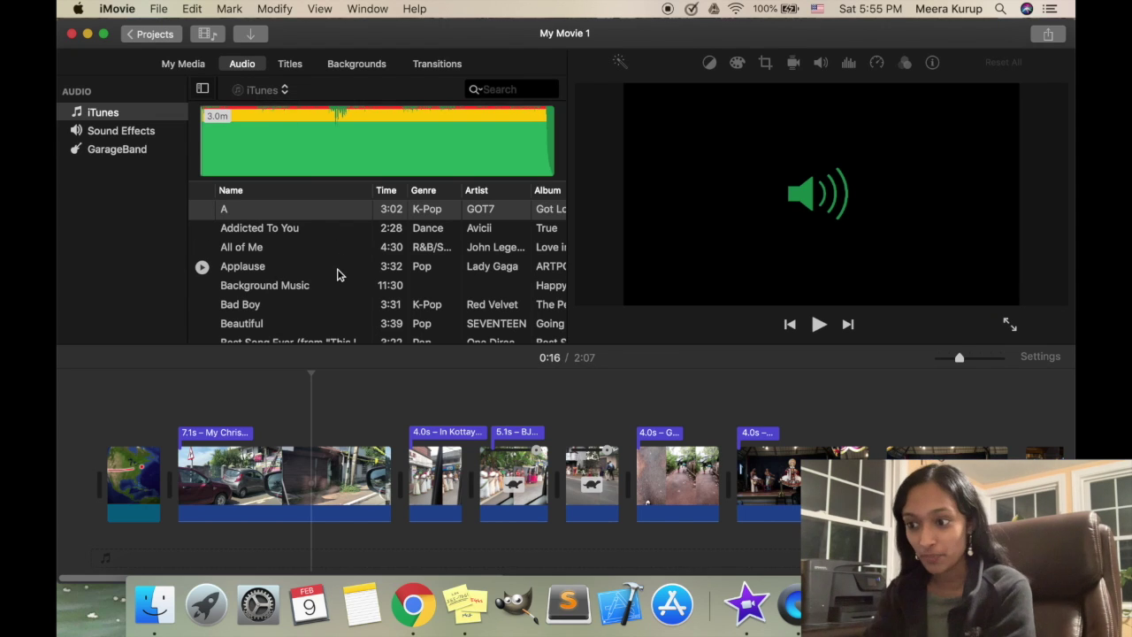
{"action": "scroll", "coordinate": [337, 275], "scroll_direction": "down", "scroll_amount": 20}
{"action": "scroll", "coordinate": [337, 275], "scroll_direction": "down", "scroll_amount": 15}
{"action": "scroll", "coordinate": [337, 275], "scroll_direction": "down", "scroll_amount": 5}
{"action": "left_click", "coordinate": [297, 256]}
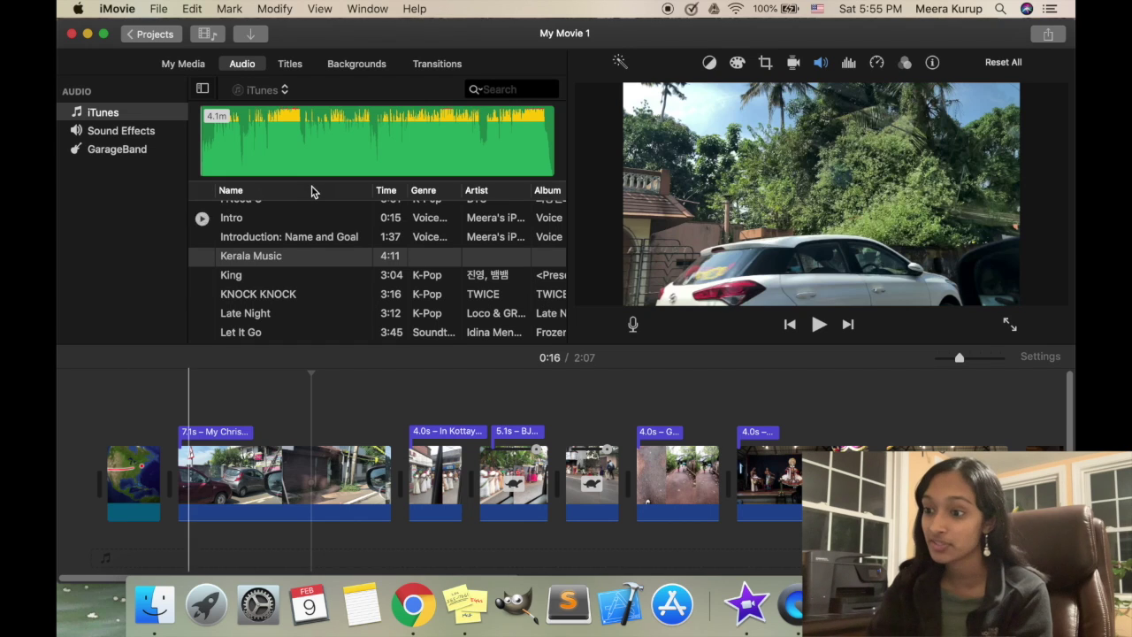
{"action": "left_click_drag", "start_coordinate": [263, 262], "coordinate": [108, 548]}
Step: Trim the end of the Kerala Music track so it finishes together with the final Blobs clip
{"action": "scroll", "coordinate": [340, 443], "scroll_direction": "right", "scroll_amount": 10}
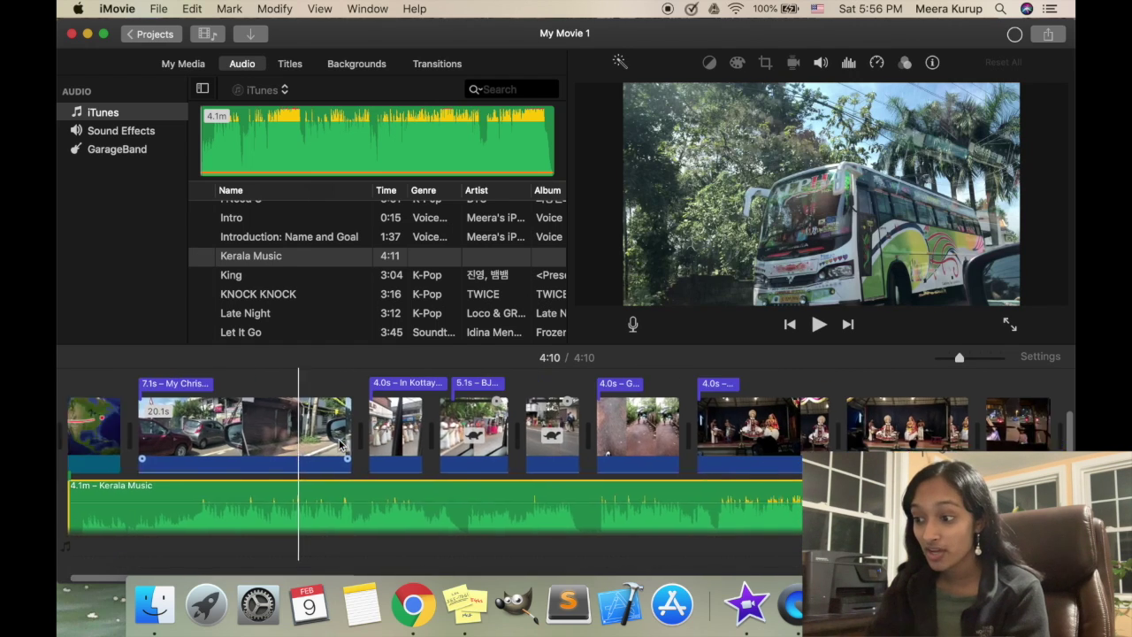
{"action": "scroll", "coordinate": [339, 444], "scroll_direction": "right", "scroll_amount": 10}
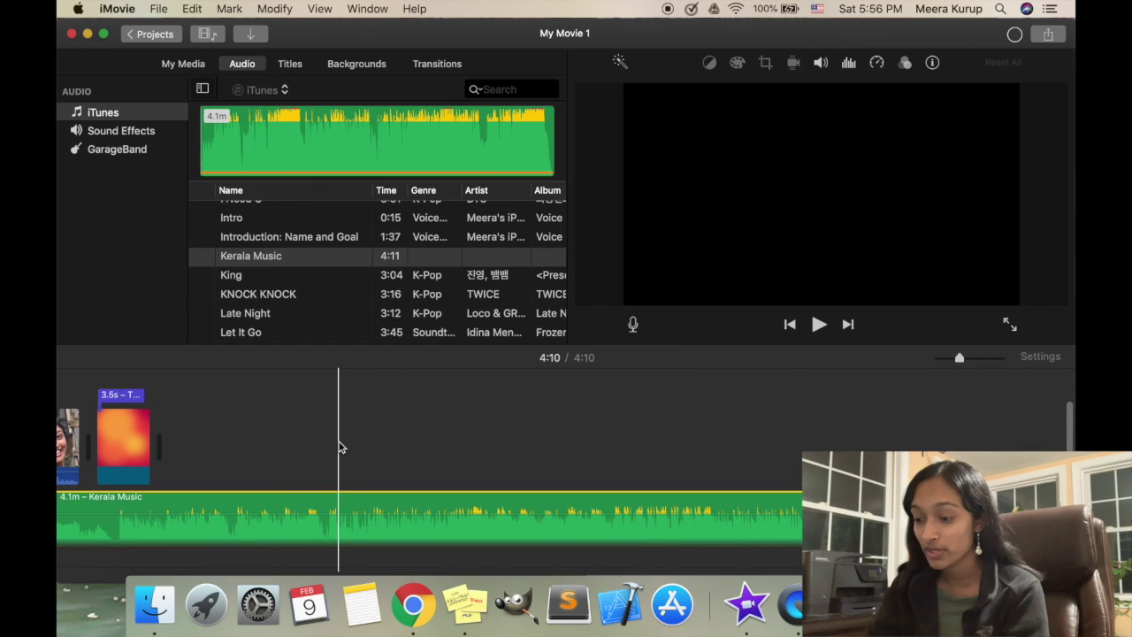
{"action": "left_click", "coordinate": [936, 361]}
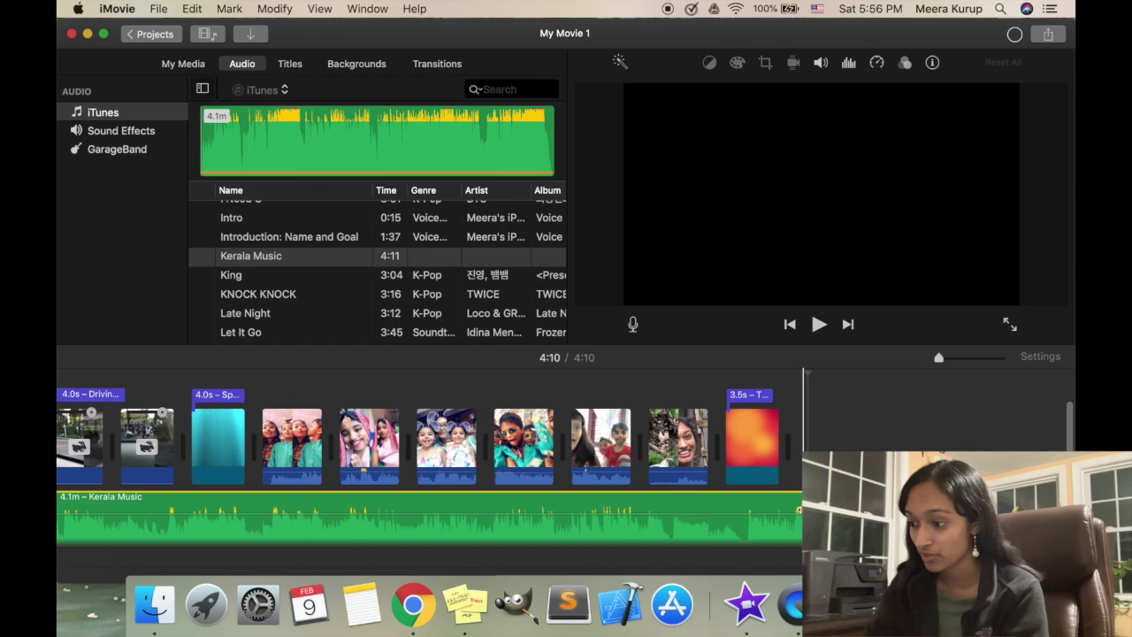
{"action": "left_click_drag", "start_coordinate": [796, 511], "coordinate": [737, 511]}
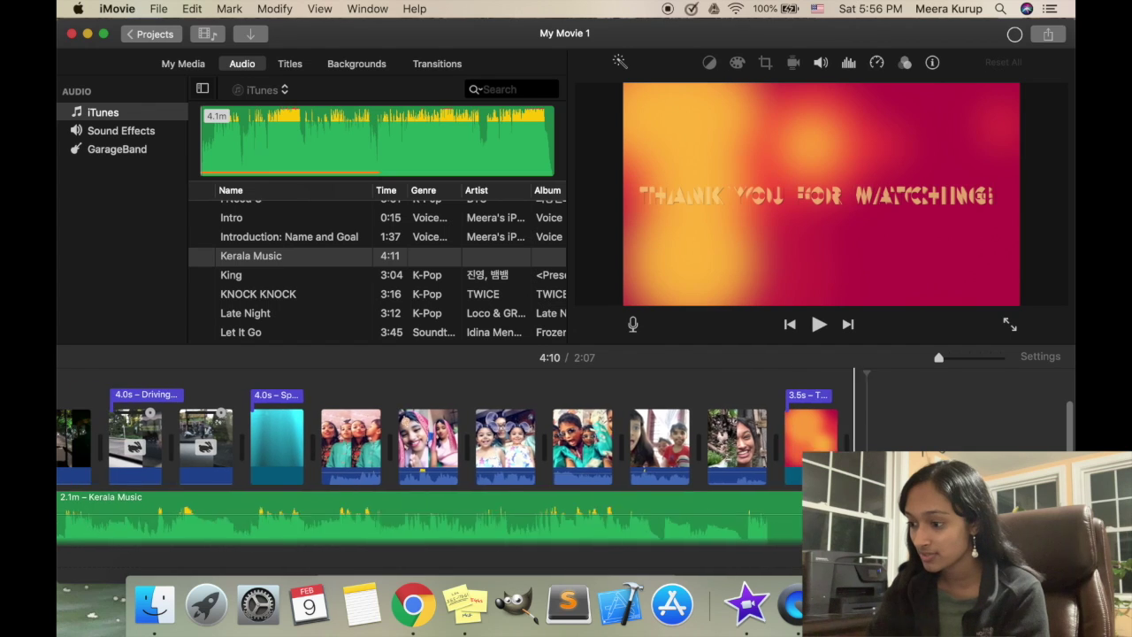
Step: Lower the volume of the Kerala Music track beneath the clips
{"action": "scroll", "coordinate": [486, 442], "scroll_direction": "left", "scroll_amount": 3}
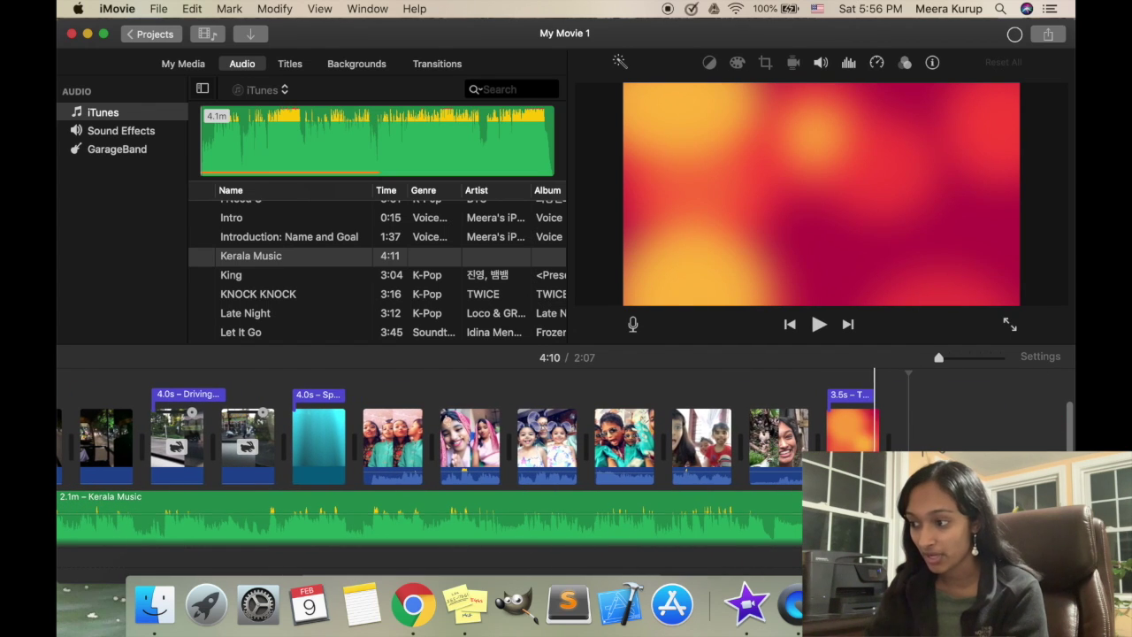
{"action": "scroll", "coordinate": [750, 507], "scroll_direction": "left", "scroll_amount": 10}
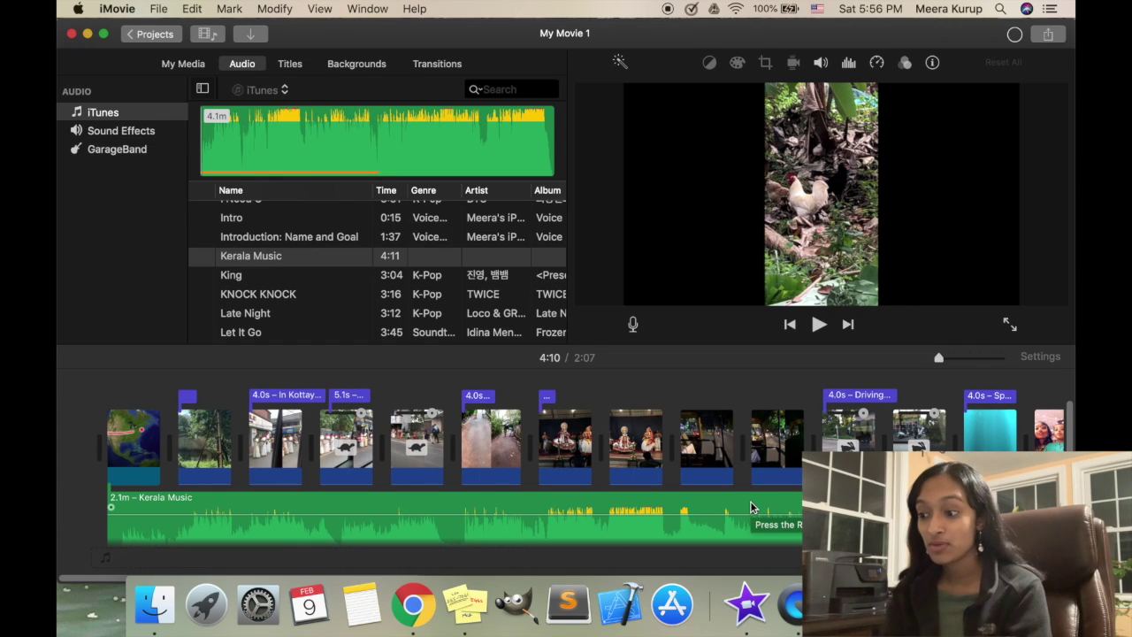
{"action": "left_click_drag", "start_coordinate": [713, 516], "coordinate": [709, 523]}
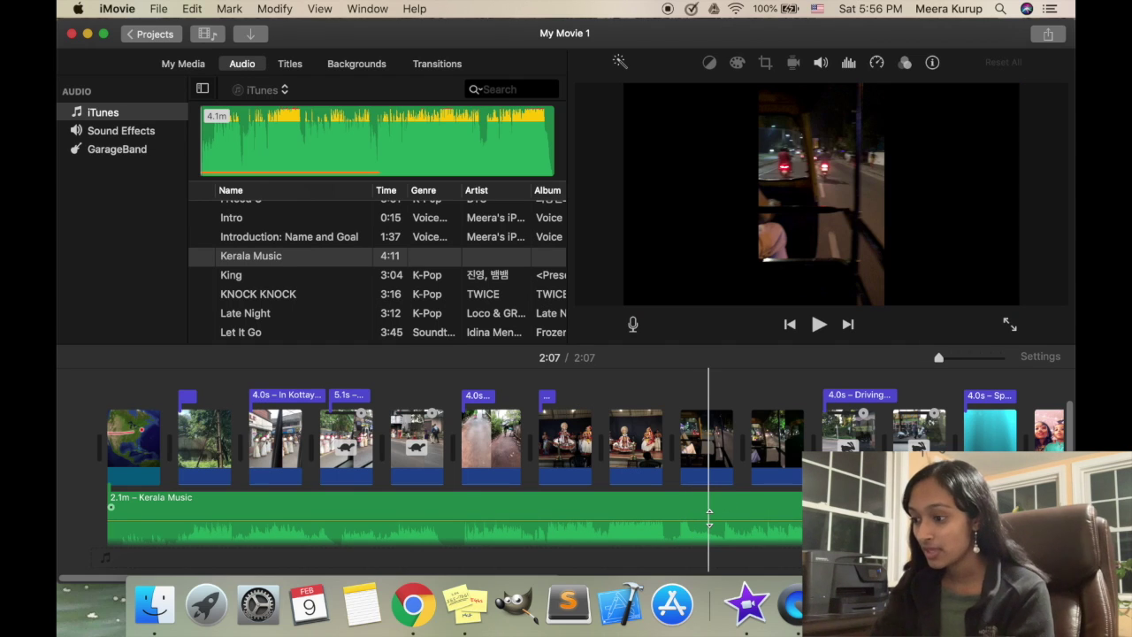